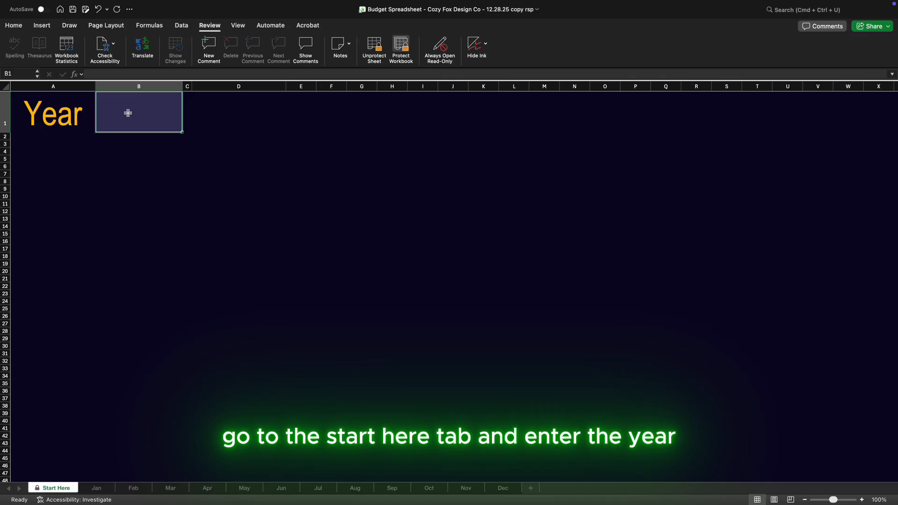
Set the year to 2026 on the Start Here sheet, and open the Mar sheet
type("2026")
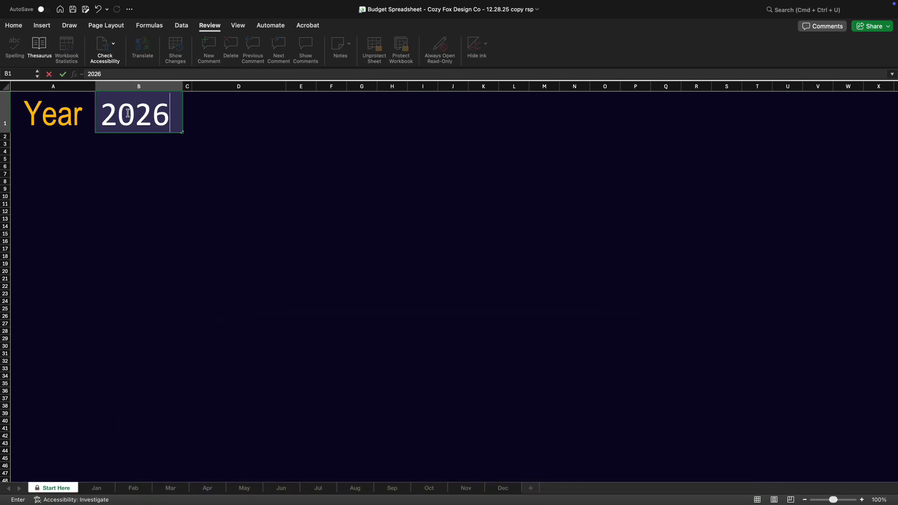
key("Return")
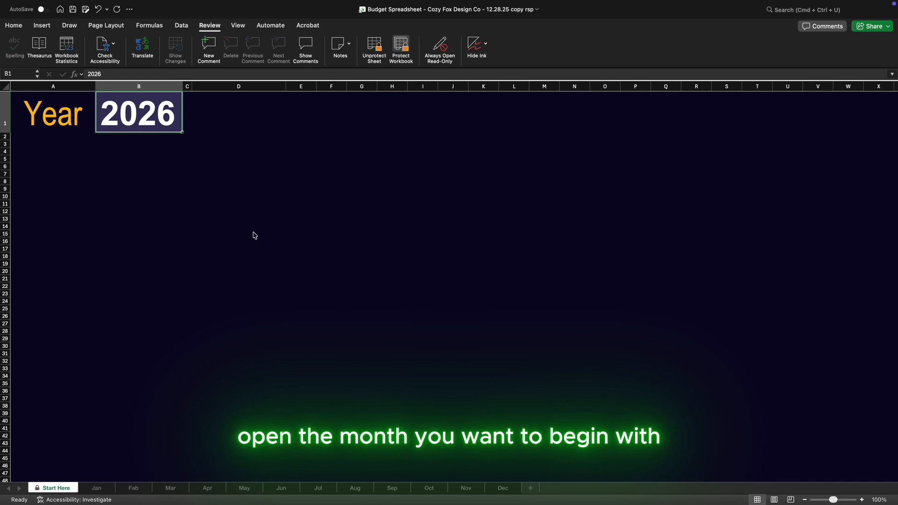
left_click(180, 491)
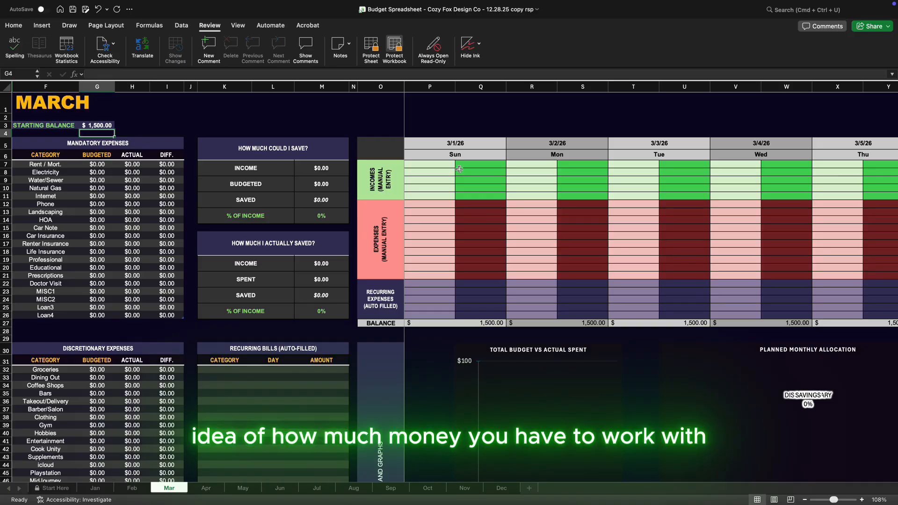
Record a 1,000 income labelled Paycheck1 on 3/4/26 in the March daily calendar
scroll(514, 187, "right", 5)
left_click(568, 166)
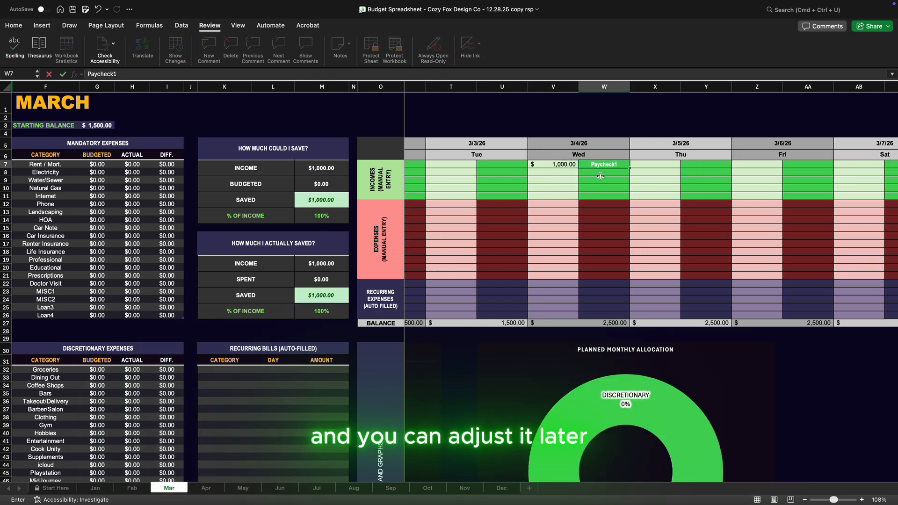
scroll(609, 190, "right", 3)
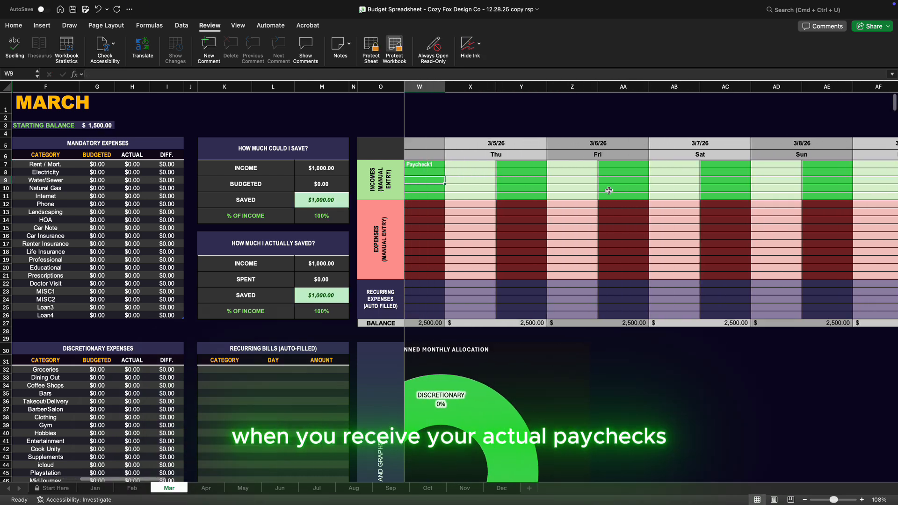
Record another 1,000 income with a Paycheck label in the first income row for 3/11/26
scroll(609, 190, "right", 7)
left_click(715, 165)
type("1000")
left_click(782, 165)
type("Paycheck")
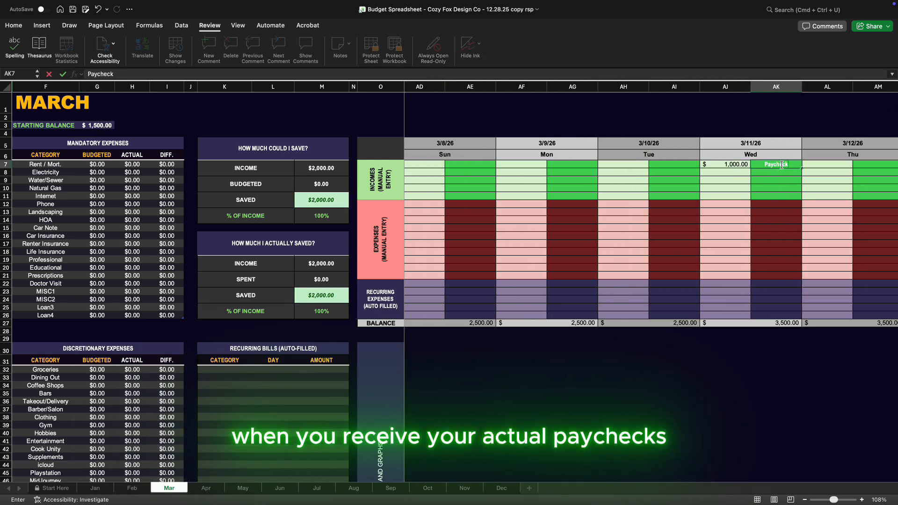
Record a 1,000 income labelled Paycheck3 in the first income row for 3/18/26
scroll(748, 187, "right", 10)
left_click(688, 165)
type("1")
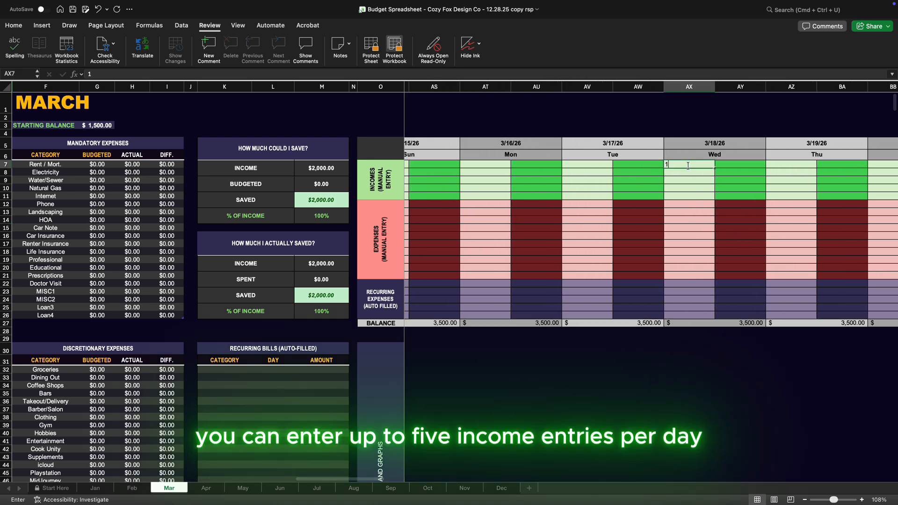
type(",000")
key("Tab")
type("Paycheck3")
key("Return")
Add a second income of 200 labelled Babysitting on 3/18/26
type("200")
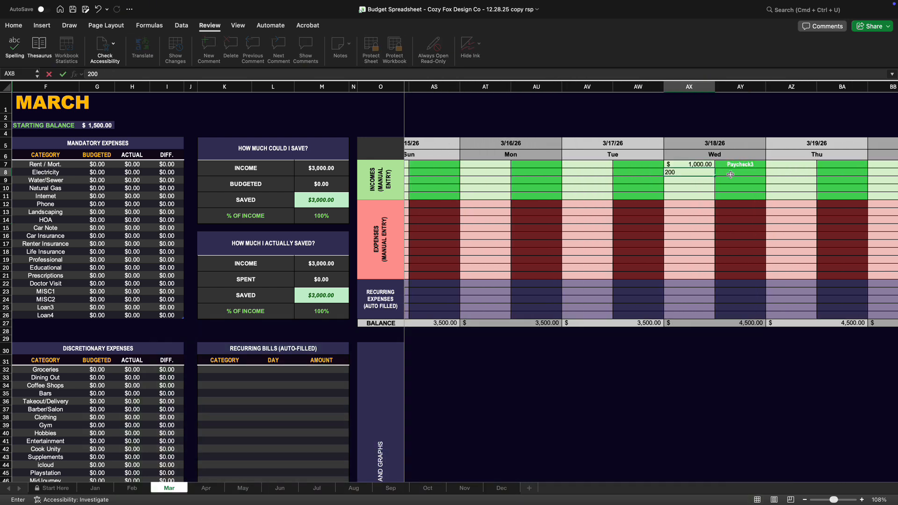
left_click(731, 175)
type("Babysitting")
left_click(695, 197)
Record a 1,000 income labelled Paycheck4 in the first income row for 3/25/26
scroll(695, 197, "right", 8)
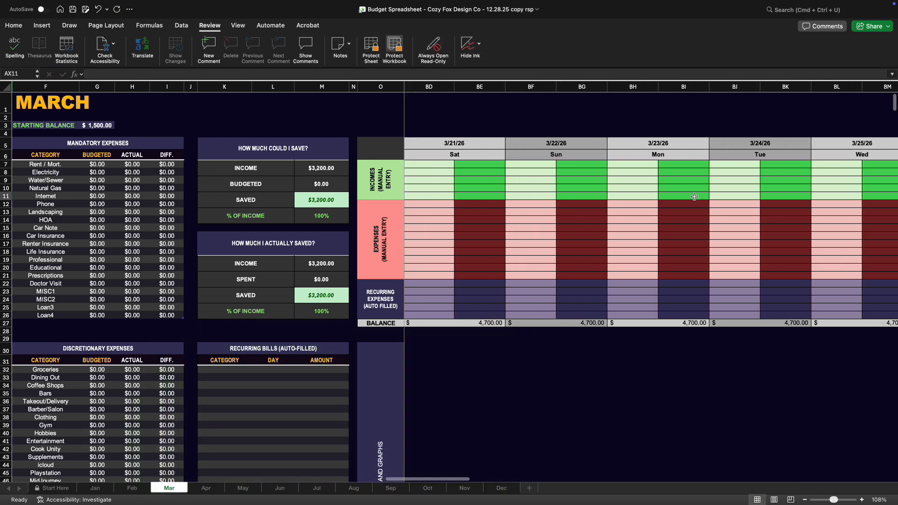
scroll(694, 196, "right", 2)
left_click(737, 164)
type("1000")
key("Tab")
type("Paycheck4")
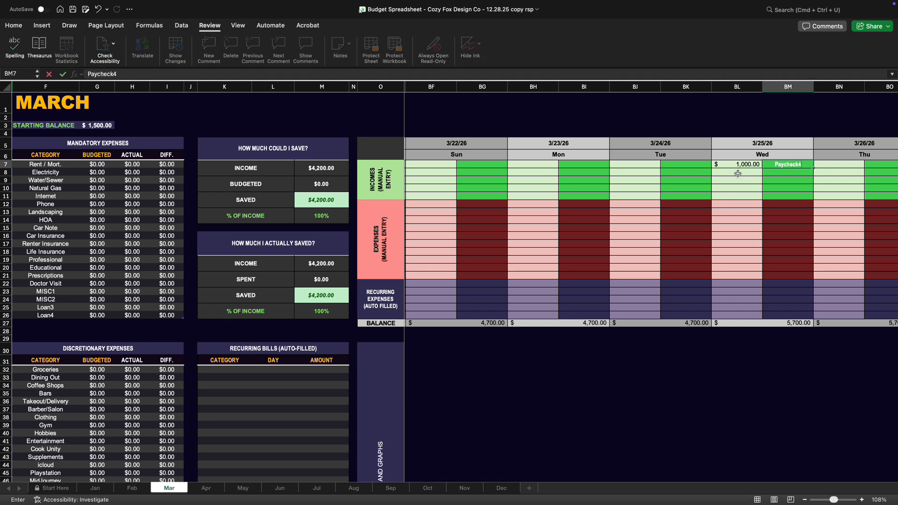
Record a 120 income labelled Side in the first income row for 3/26/26
scroll(737, 173, "right", 2)
left_click(768, 164)
type("120")
key("Tab")
type("Side")
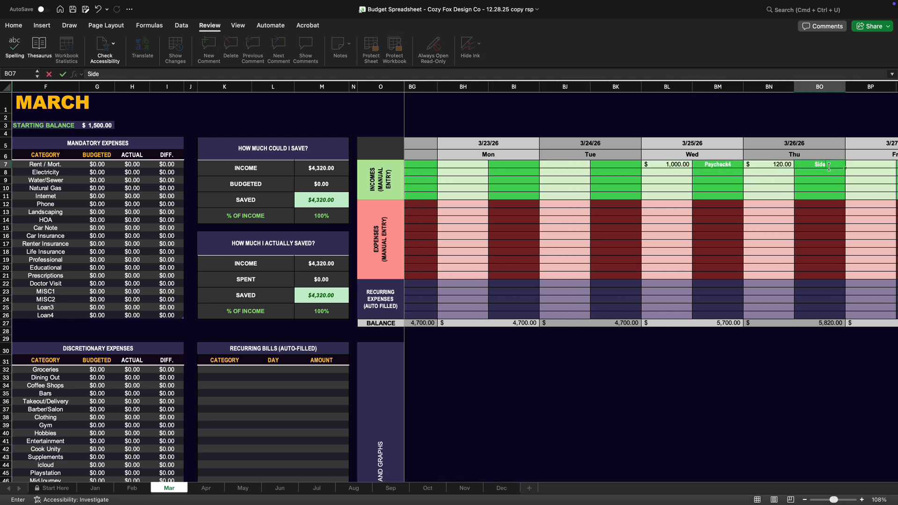
scroll(829, 167, "right", 10)
left_click(682, 165)
type("1")
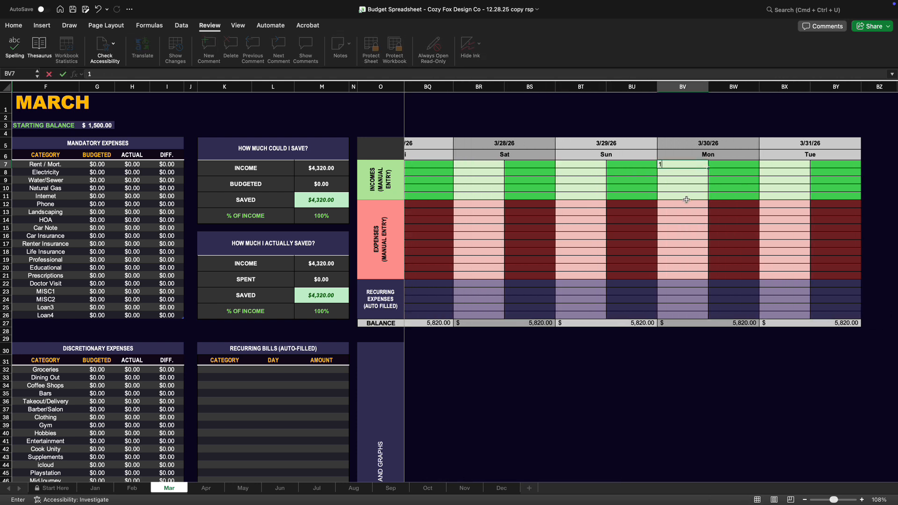
scroll(686, 200, "right", 4)
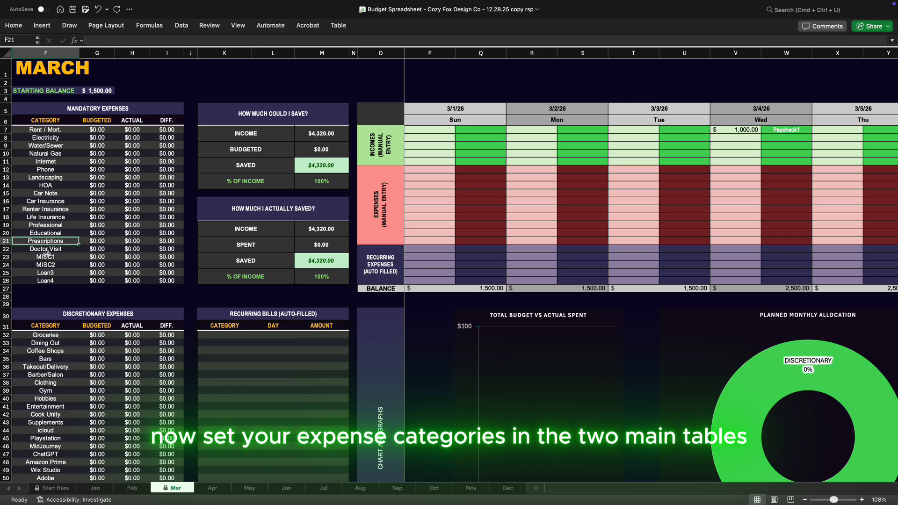
Rename the MISC1 category in the mandatory expenses table as Trash Collection
left_click(47, 254)
type("Trash Collection")
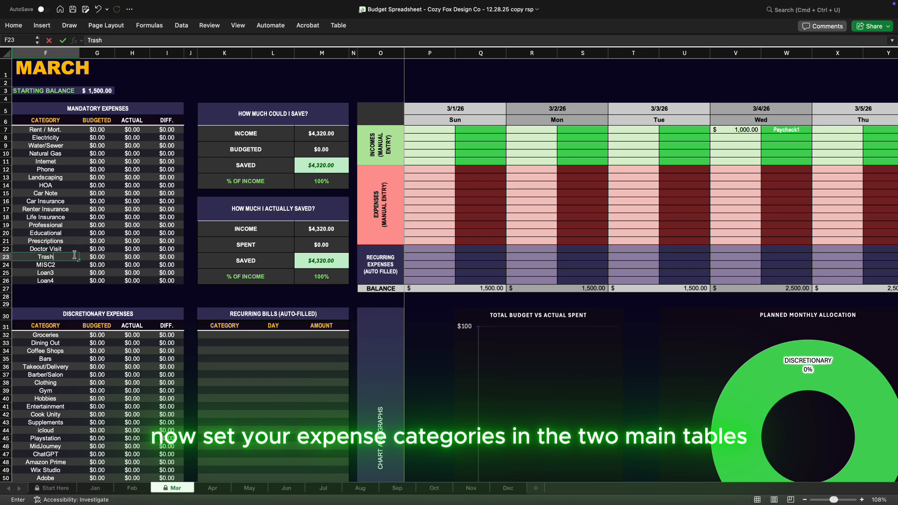
key("Return")
Clear the MISC2, Loan3, Loan4 and Renter Insurance category names from the mandatory expenses table
key("Delete")
key("Down")
key("Delete")
key("Down")
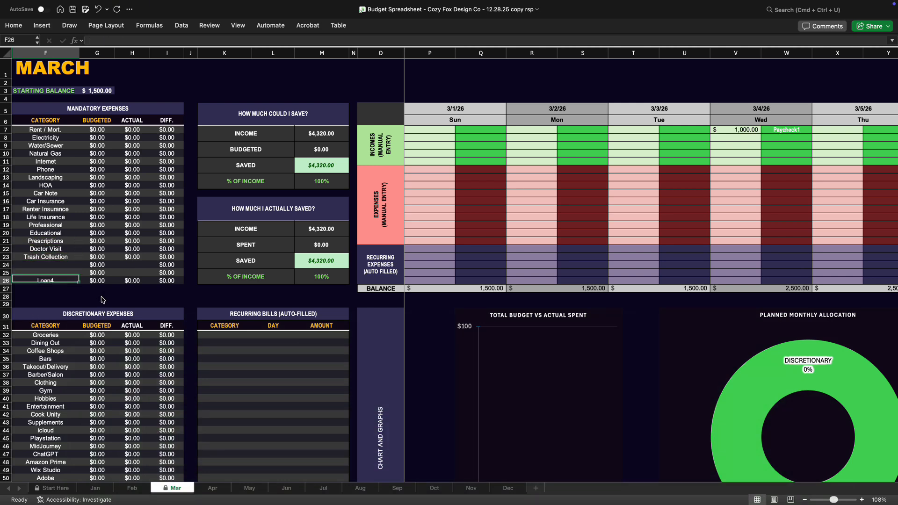
key("Delete")
left_click(48, 208)
key("Delete")
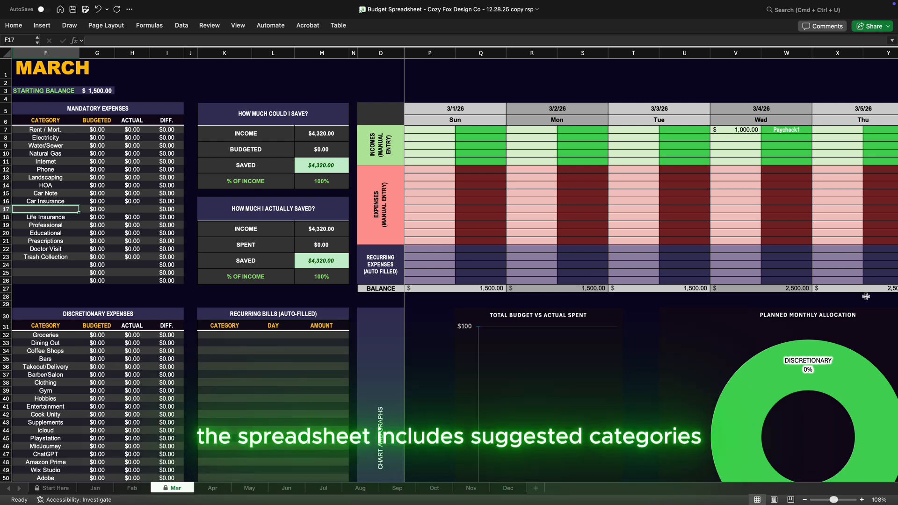
Clear the discretionary category names in rows 56 to 59, from Walmart Plus through the second Gifts entry
scroll(94, 280, "down", 6)
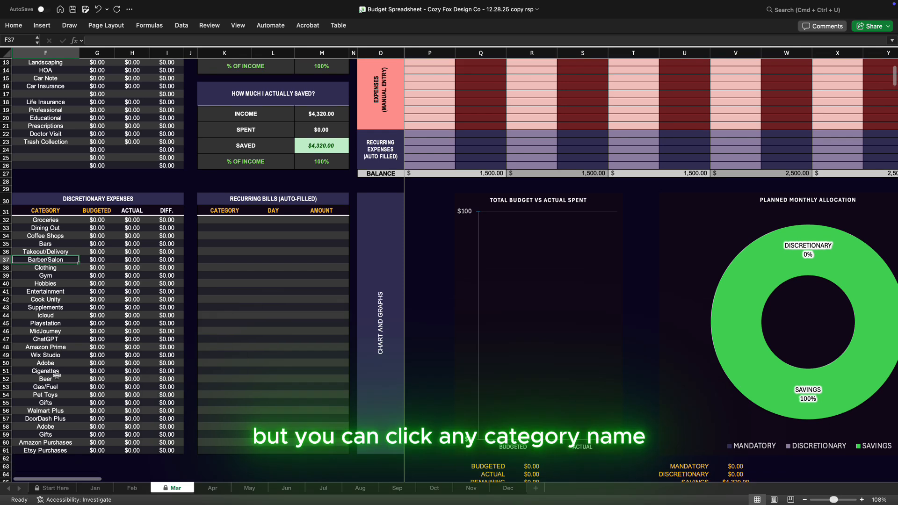
left_click(57, 410)
key("Delete")
key("Down")
key("Delete")
key("Down")
key("Delete")
key("Down")
key("Delete")
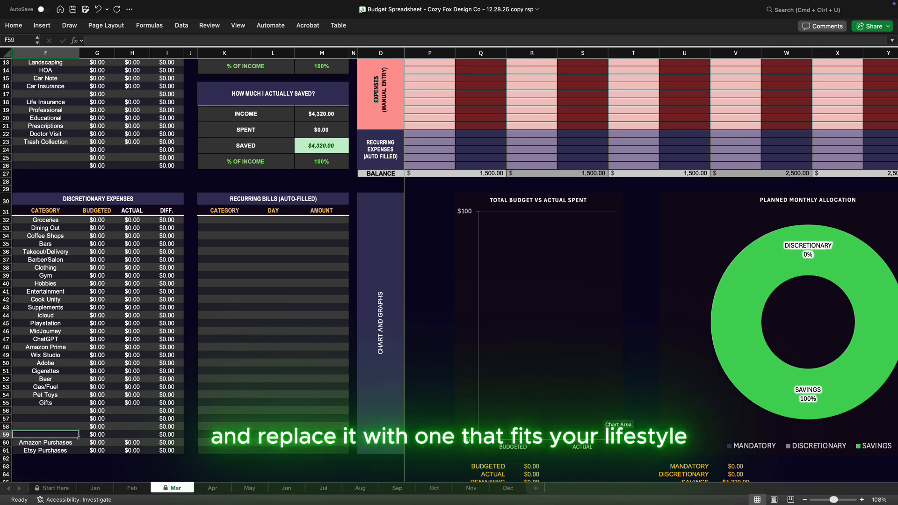
Fill the blank discretionary category rows 56 to 59 with Video Games, Jewelry, Shoes and Spa
key("Up")
key("Up")
key("Up")
type("Video Games")
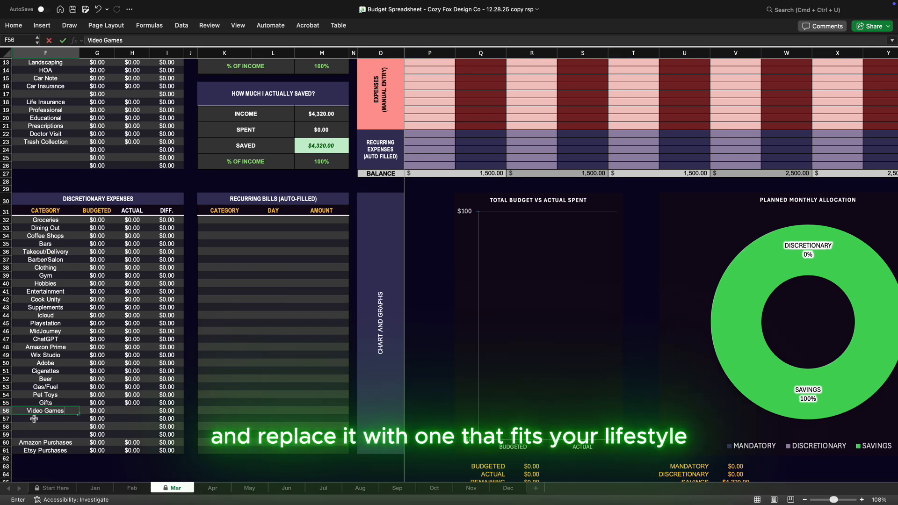
key("Return")
type("Jewelry")
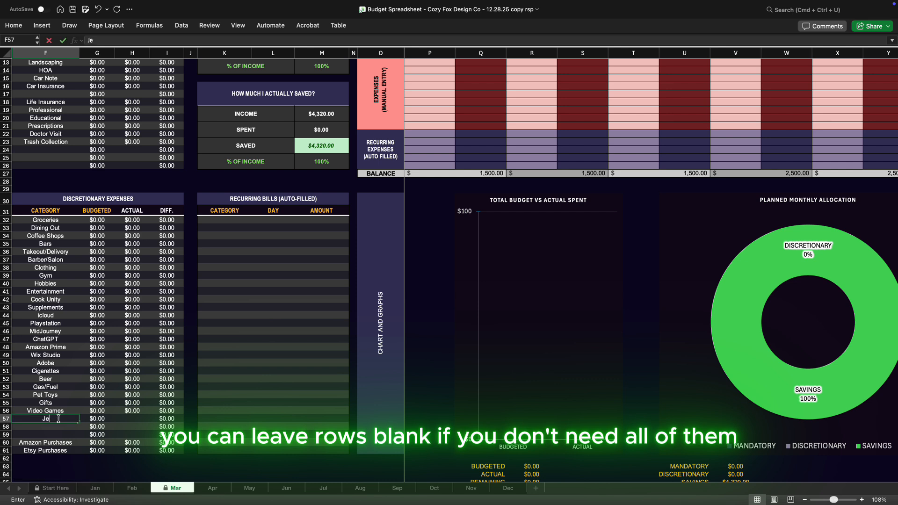
key("Return")
type("Shoes")
key("Return")
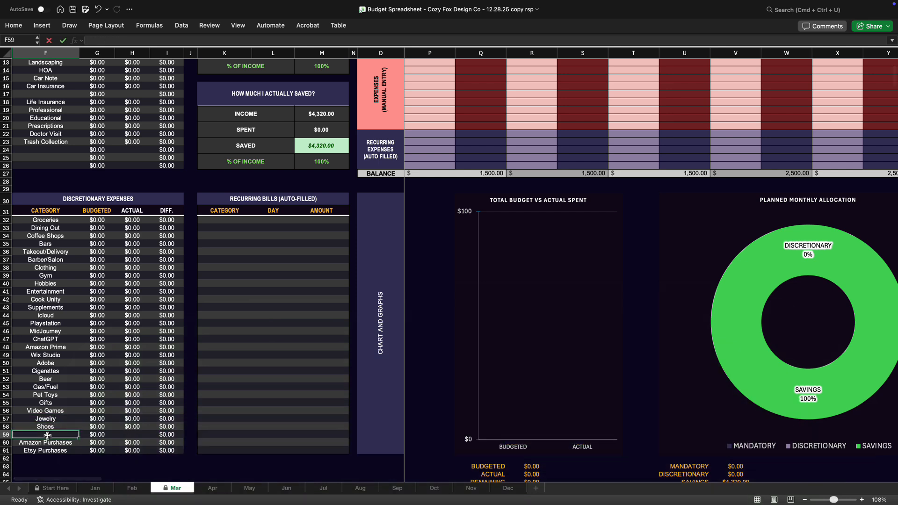
type("Spa")
left_click(75, 386)
Add a Baby Essentials category in row 25 of the mandatory expenses table
scroll(75, 383, "up", 2)
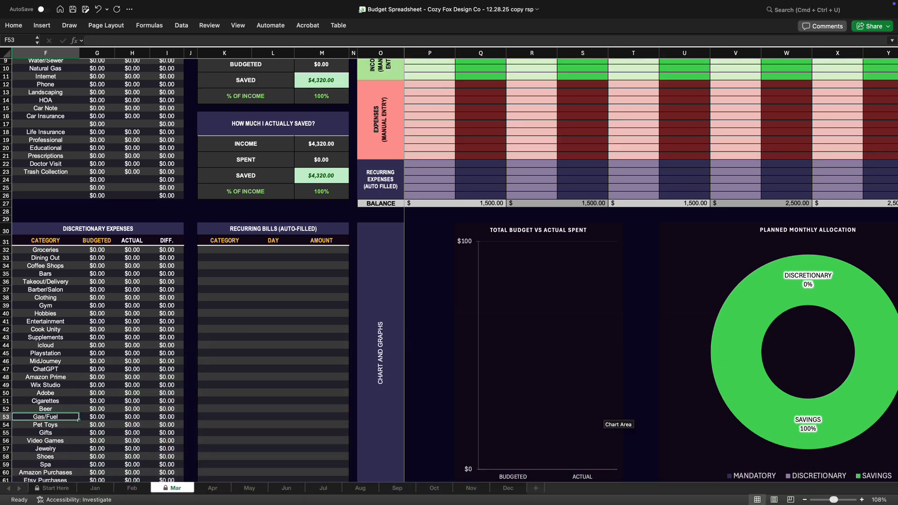
scroll(77, 417, "up", 5)
left_click(45, 254)
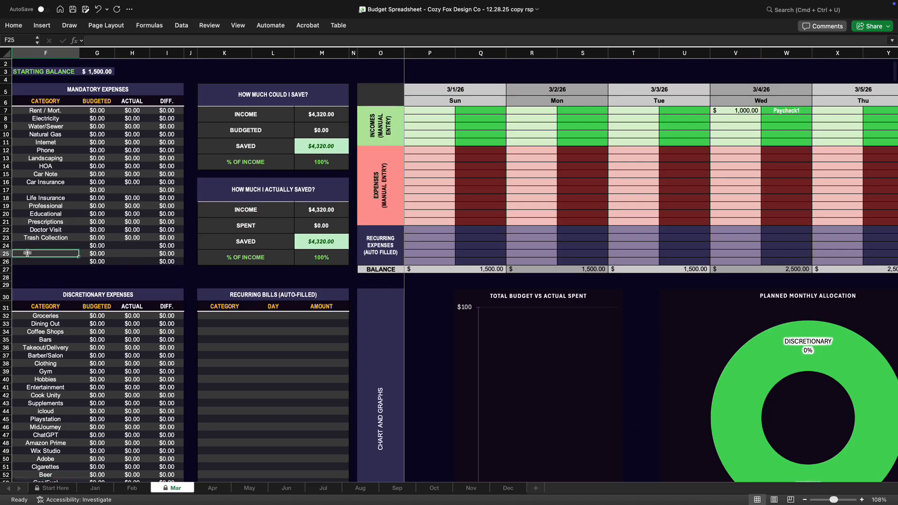
type("Baby Essentials")
left_click(34, 228)
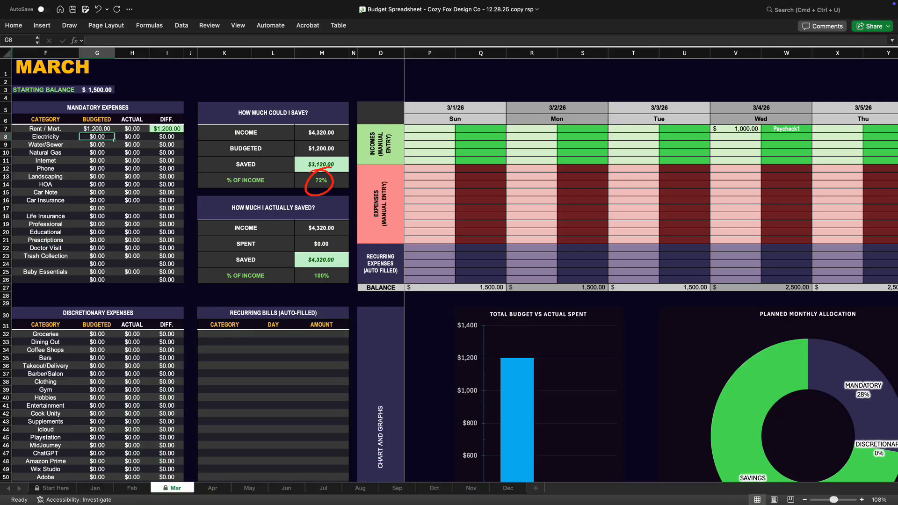
Set the budgeted amounts to 100 for Electricity, 25 for Water/Sewer, 25 for Natural Gas, 100 for Internet and 50 for Phone
type("100")
key("Return")
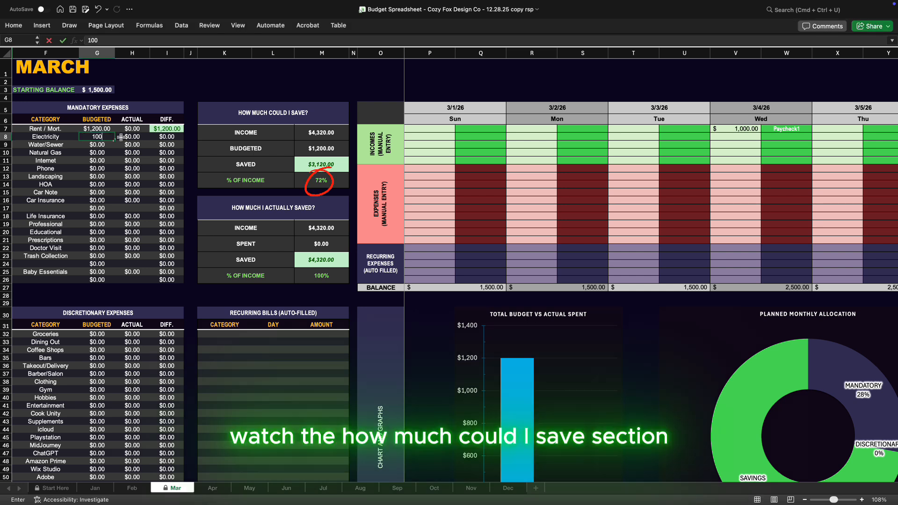
type("25")
key("Return")
type("25")
key("Return")
type("100")
key("Return")
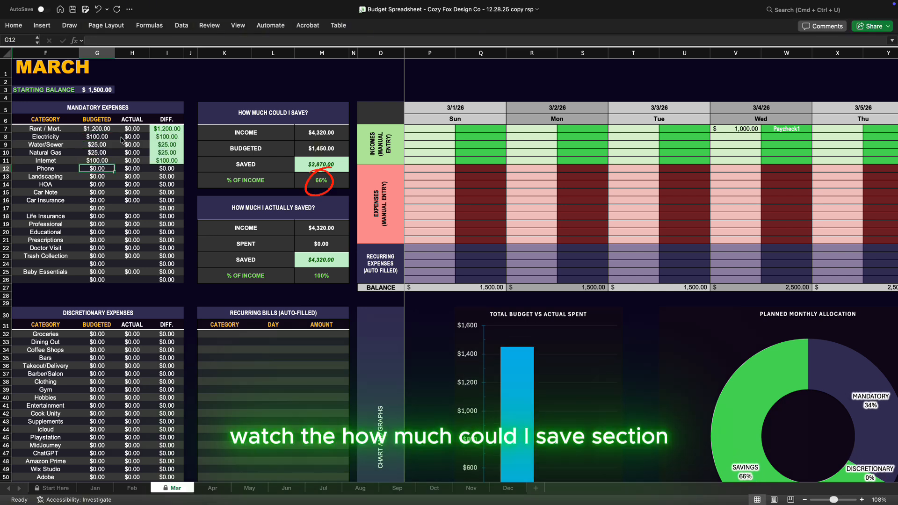
type("50")
key("Return")
Clear the Landscaping and HOA category names from the mandatory expenses table
left_click(52, 177)
key("Delete")
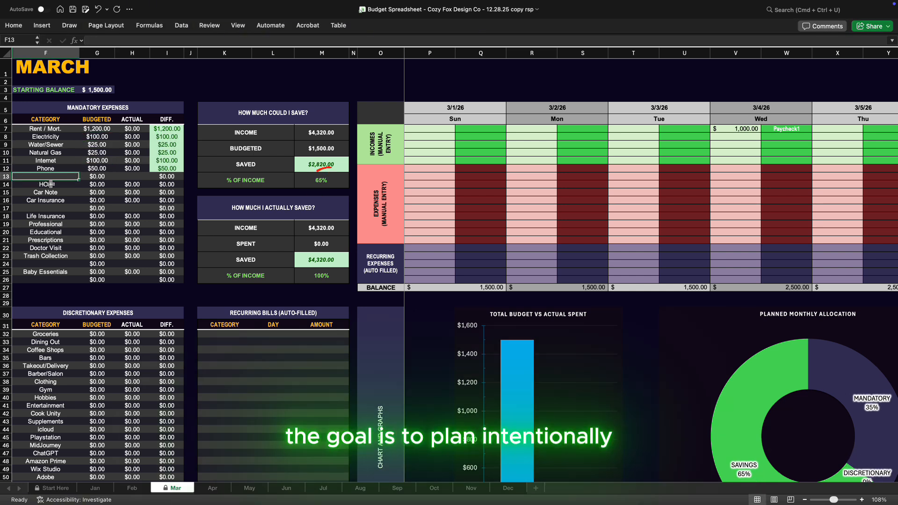
left_click(51, 185)
key("Delete")
Set the budgeted amounts to 300 for Car Note and 100 for Car Insurance
left_click(98, 192)
type("300")
key("Return")
type("100")
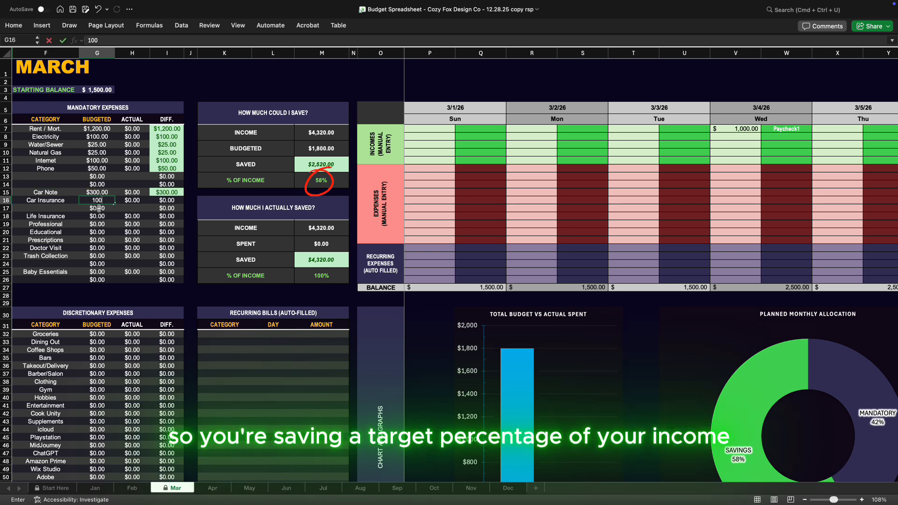
key("Return")
Clear the Life Insurance category name, and budget 25 for Professional and 120 for Educational
left_click(52, 216)
key("Delete")
left_click(96, 225)
type("25")
key("Return")
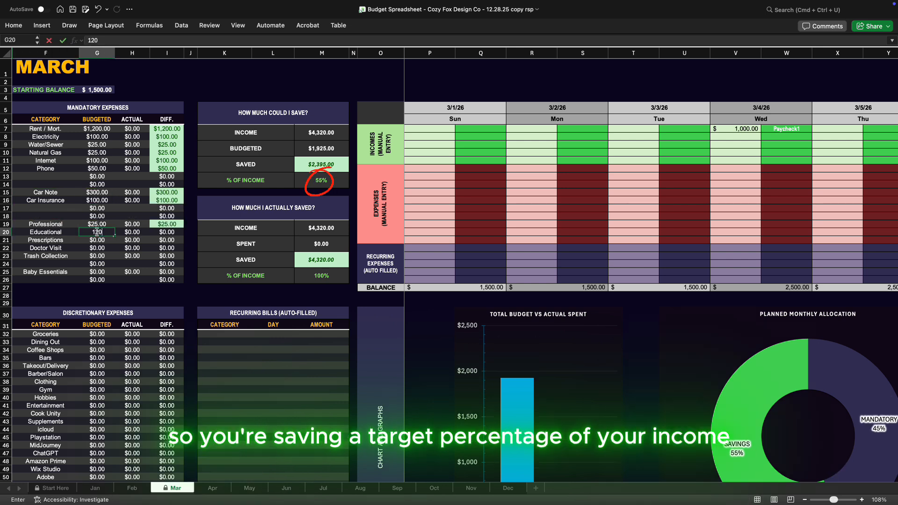
type("120")
key("Return")
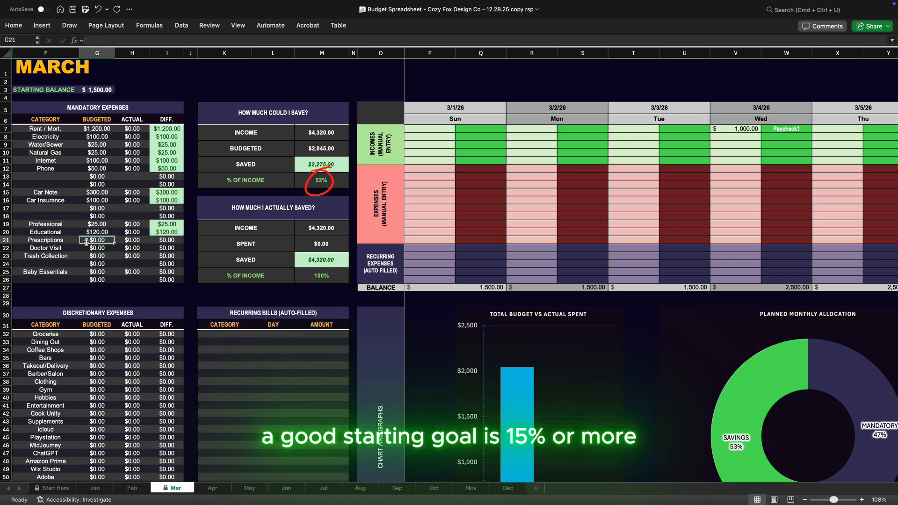
Add a Health Insurance category in the blank row below Car Insurance with a budget of 115
left_click(45, 208)
type("Health Insurance")
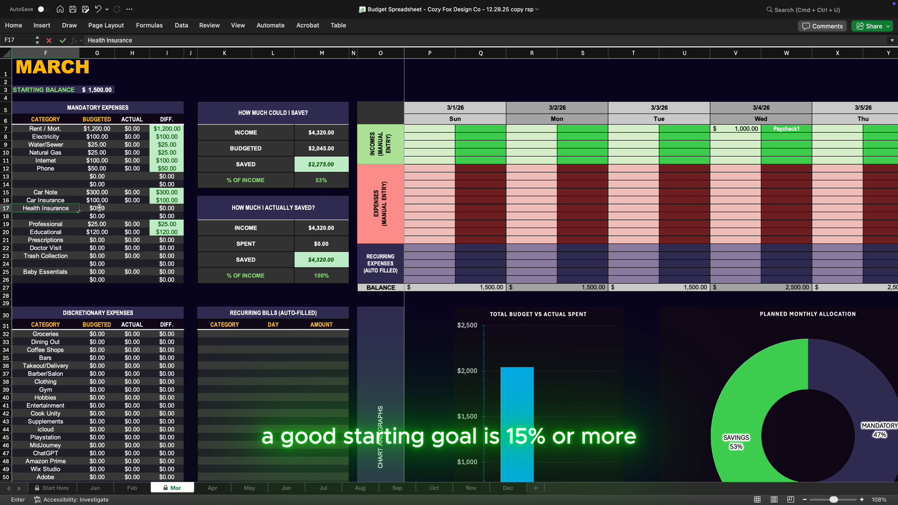
left_click(97, 208)
type("115")
key("Return")
Set the budgeted amounts to 80 for Prescriptions, 70 for Doctor Visit, 15 for Trash Collection and 150 for Baby Essentials
left_click(97, 240)
type("80")
key("Return")
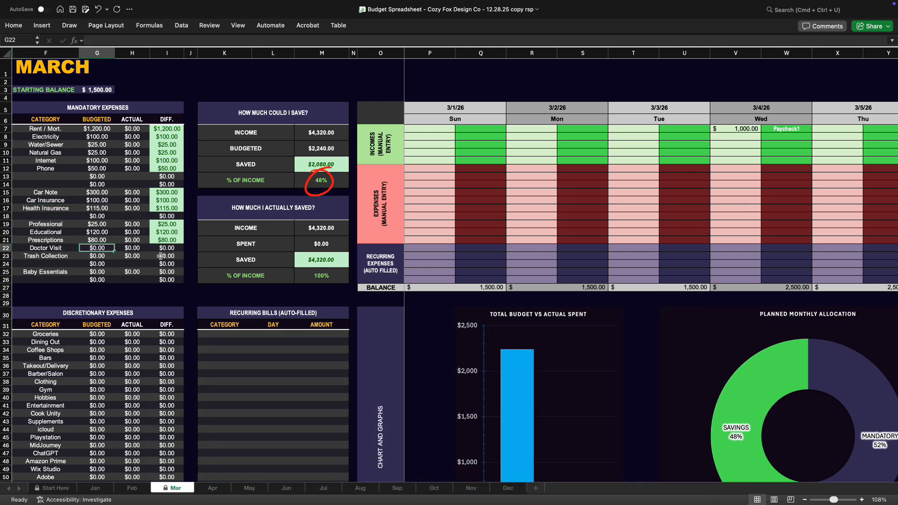
type("70")
key("Return")
type("15")
key("Return")
left_click(95, 272)
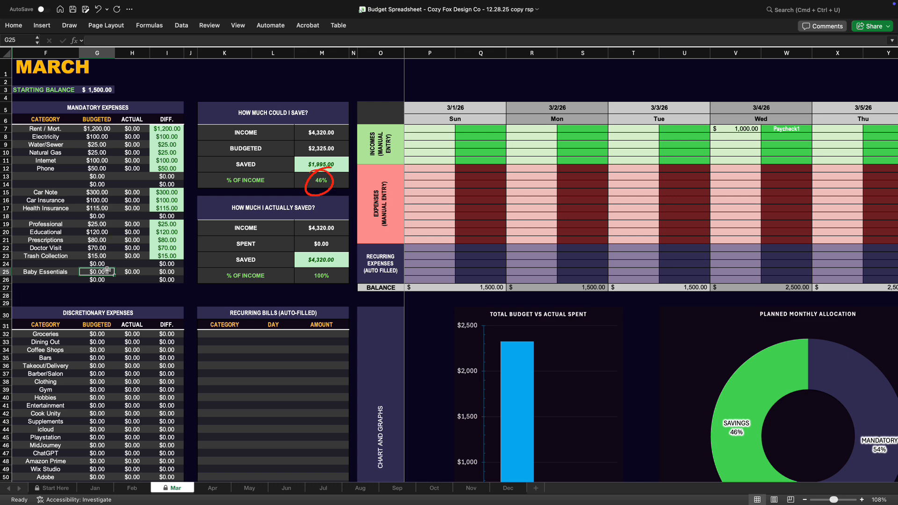
type("150")
key("Return")
Set the discretionary budgeted amounts to 400 for Groceries and 80 for Dining Out
scroll(140, 234, "down", 5)
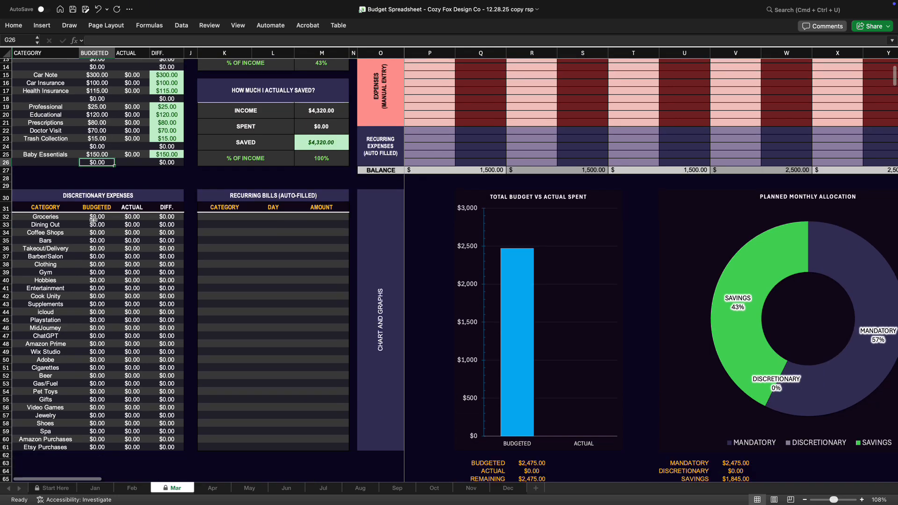
left_click(97, 217)
type("400")
key("Return")
type("80")
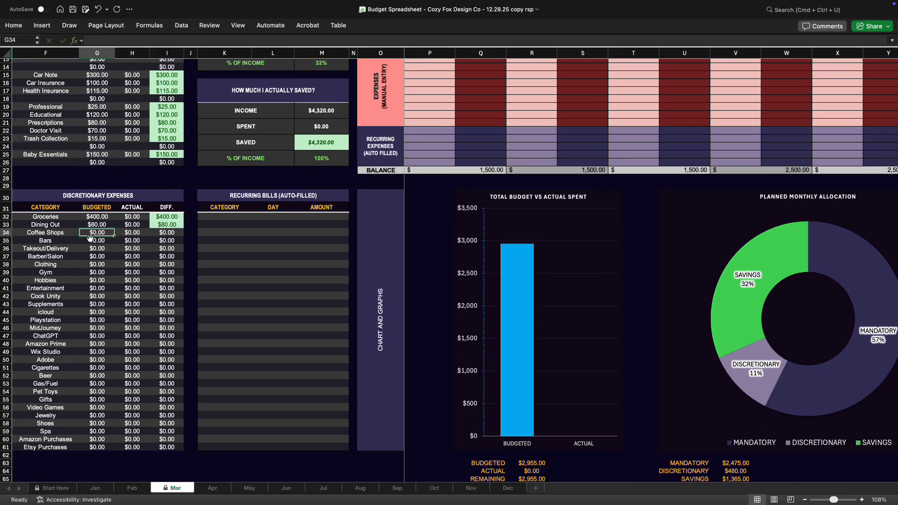
Clear the Coffee Shops and Bars category names, and budget 500 for Takeout/Delivery and 50 for Barber/Salon
left_click(41, 235)
key("Delete")
left_click(52, 241)
key("Delete")
left_click(100, 248)
type("500")
key("Return")
type("50")
key("Return")
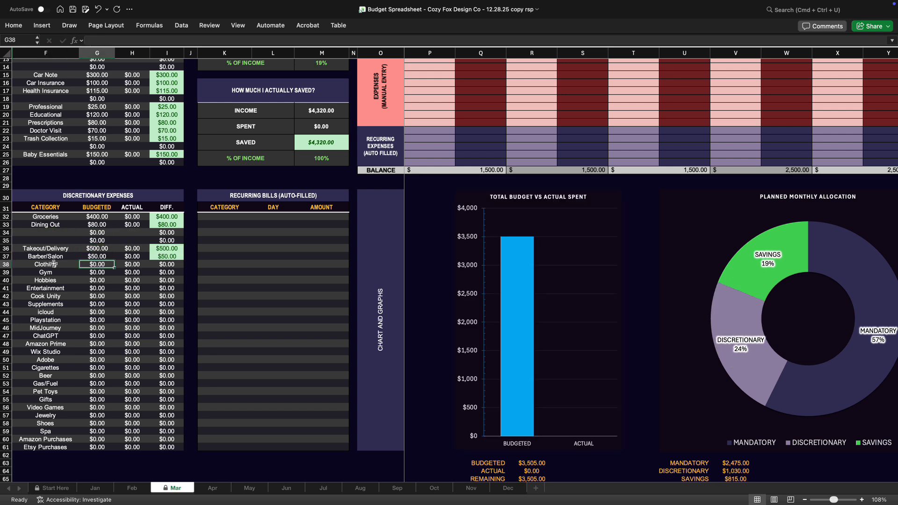
Clear the Clothing category name and set the Gym budgeted amount to 30
left_click(54, 264)
key("Delete")
left_click(97, 273)
type("30")
key("Return")
Clear the Hobbies category name and set the Entertainment budgeted amount to 100
left_click(46, 280)
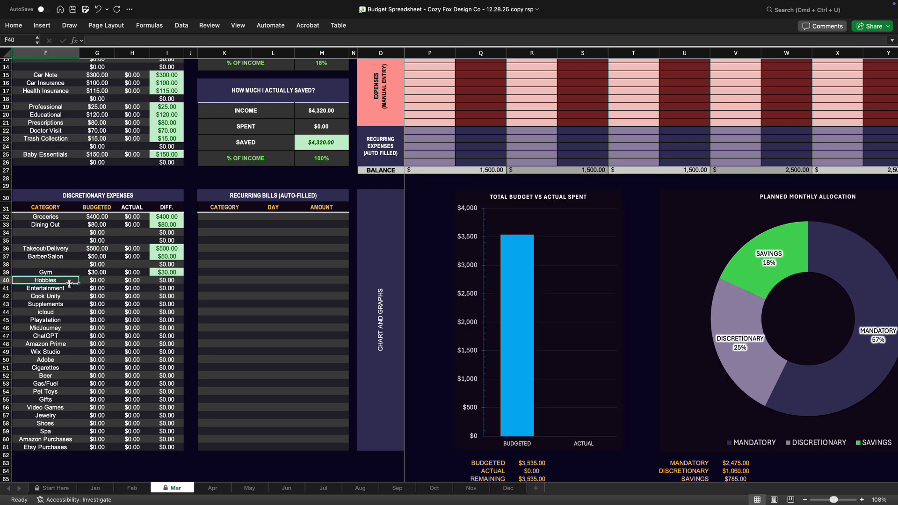
key("Delete")
left_click(97, 288)
type("100")
key("Return")
Rename the Cook Unity category to Meal Delivery with a budget of 300, and budget 100 for Supplements
left_click(56, 296)
type("Meal Delivery")
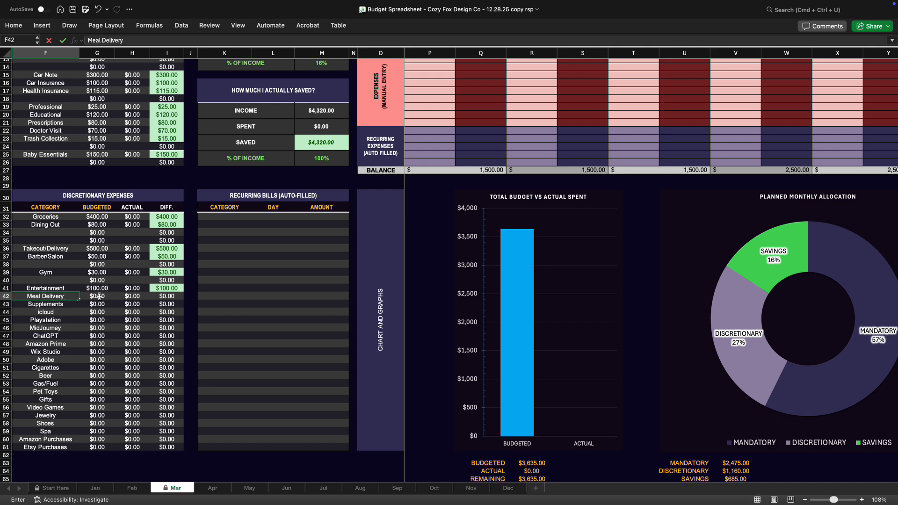
left_click(99, 296)
type("300")
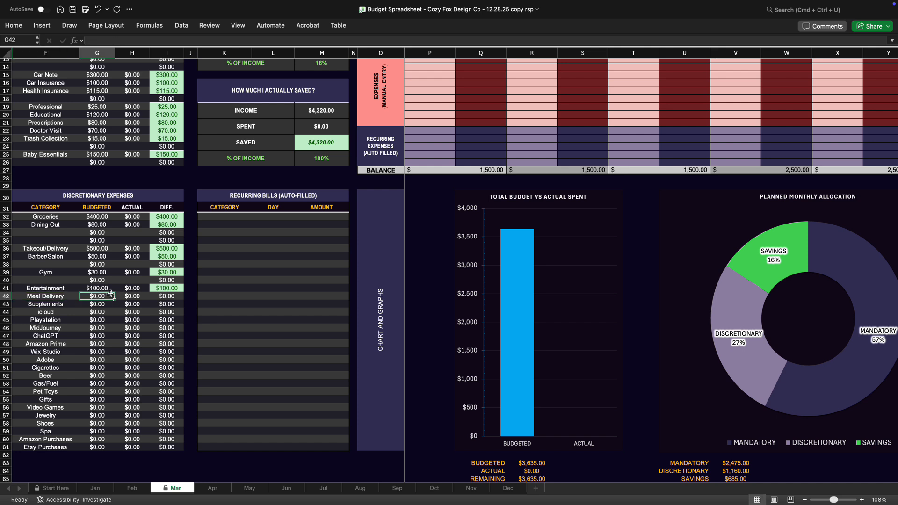
key("Return")
type("100")
key("Return")
Clear the icloud, Playstation, MidJourney and ChatGPT category names, and budget 16 for Amazon Prime
left_click(61, 313)
key("Delete")
left_click(62, 319)
key("Delete")
left_click(60, 327)
key("Delete")
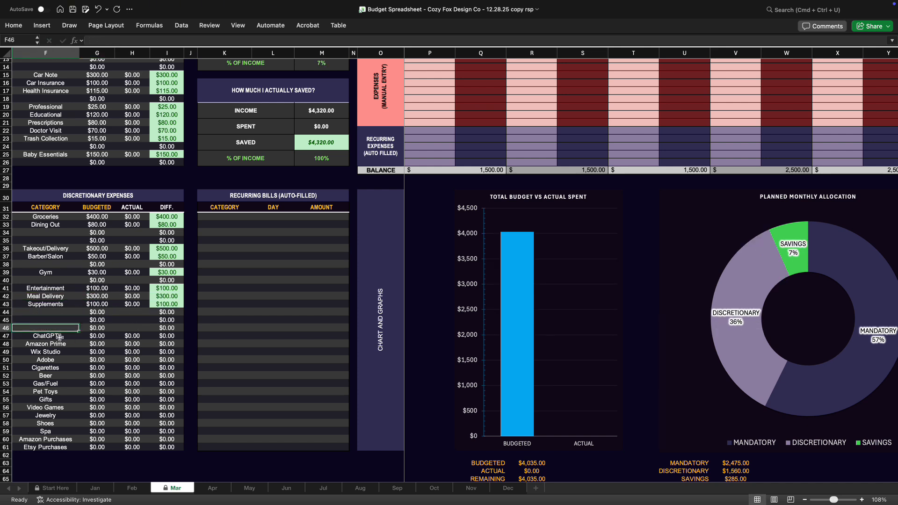
left_click(57, 336)
Clear the Wix Studio, Adobe, Cigarettes and Beer category names from the discretionary expenses
key("Delete")
left_click(112, 344)
type("16")
left_click(59, 360)
key("Delete")
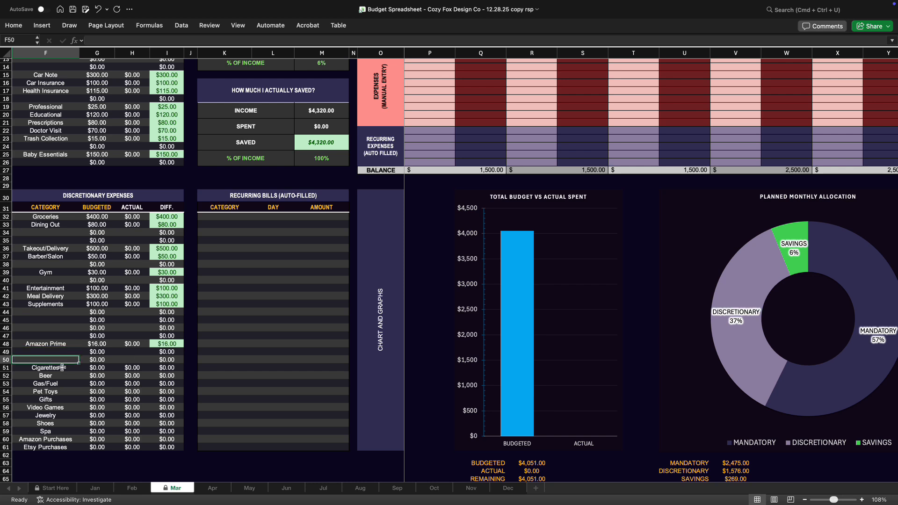
left_click(60, 368)
key("Delete")
left_click(58, 375)
key("Delete")
Set the discretionary budgeted amounts to 120 for Gas/Fuel and 25 for Pet Toys
left_click(114, 382)
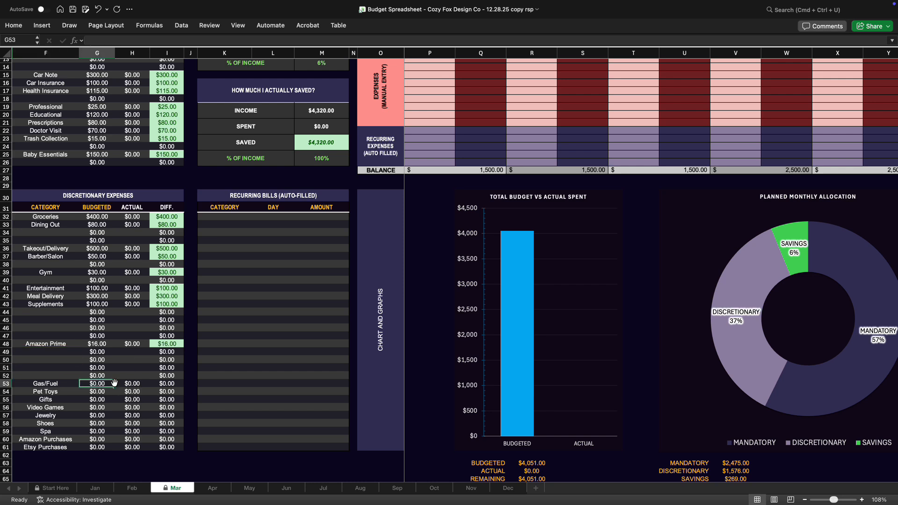
type("120")
key("Return")
type("25")
key("Return")
Clear the Gifts category name, and budget 140 for Video Games and 120 for Jewelry
left_click(60, 400)
key("Delete")
left_click(91, 409)
type("140 ")
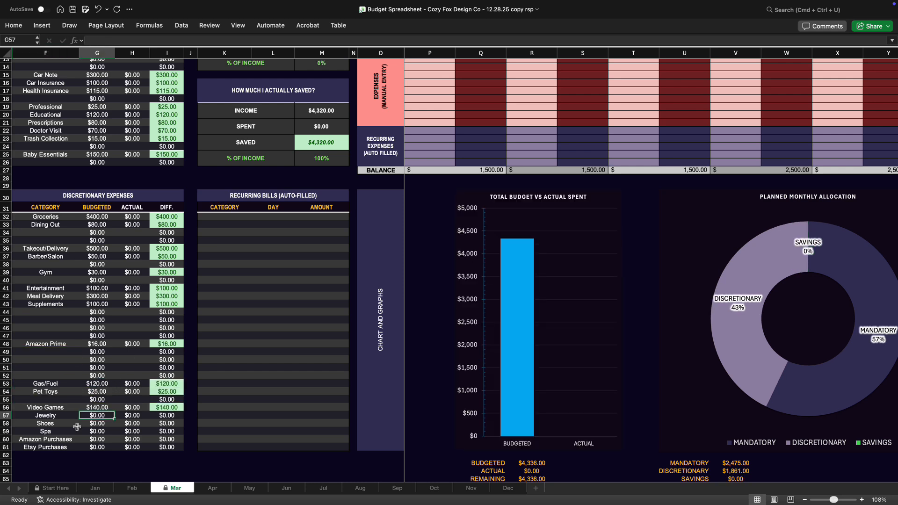
type("120")
key("Return")
Clear the Shoes, Spa and Amazon Purchases category names from the discretionary expenses
scroll(74, 431, "up", 3)
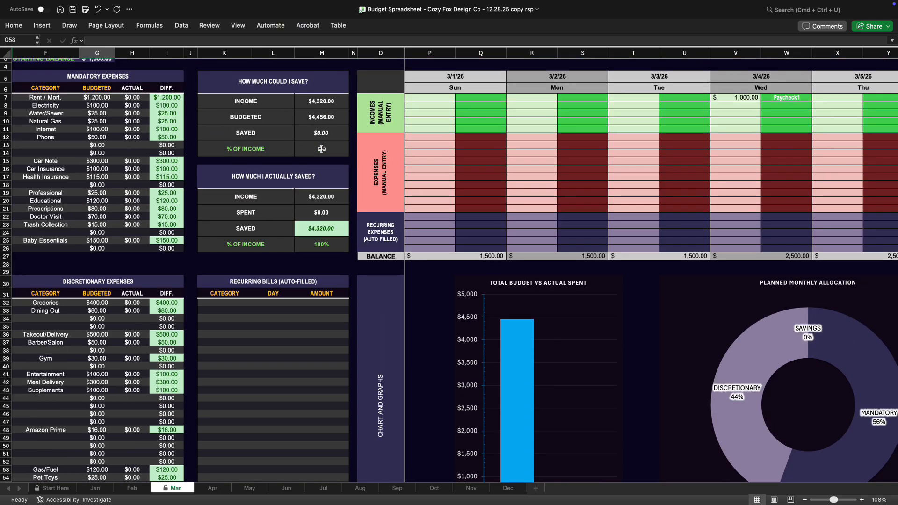
scroll(105, 366, "down", 3)
left_click(74, 439)
key("Delete")
key("Down")
key("Delete")
key("Down")
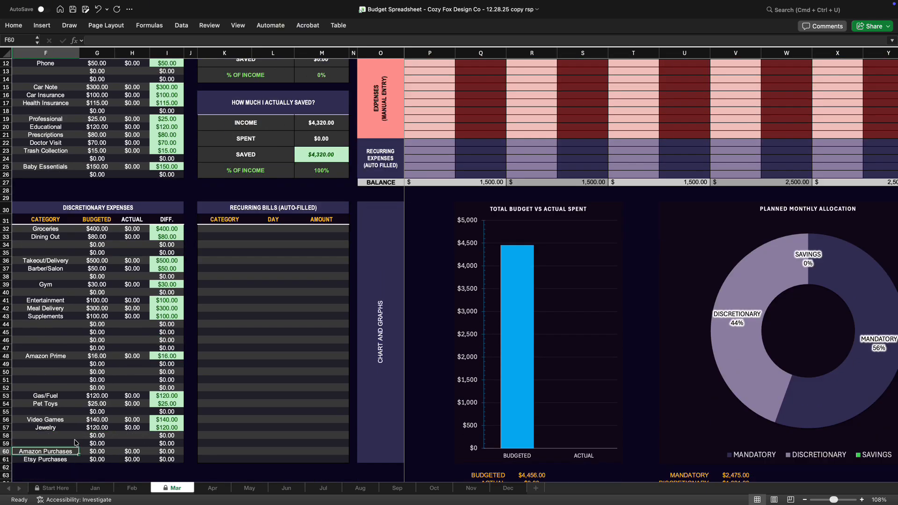
key("Delete")
key("Down")
key("Delete")
Lower the budgeted amounts to 200 for Takeout/Delivery and 50 for Jewelry
scroll(104, 408, "up", 4)
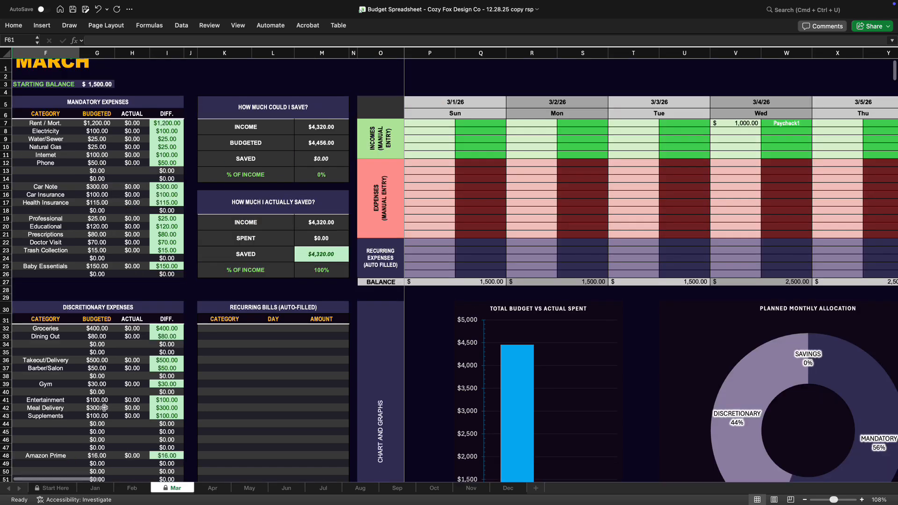
left_click(114, 360)
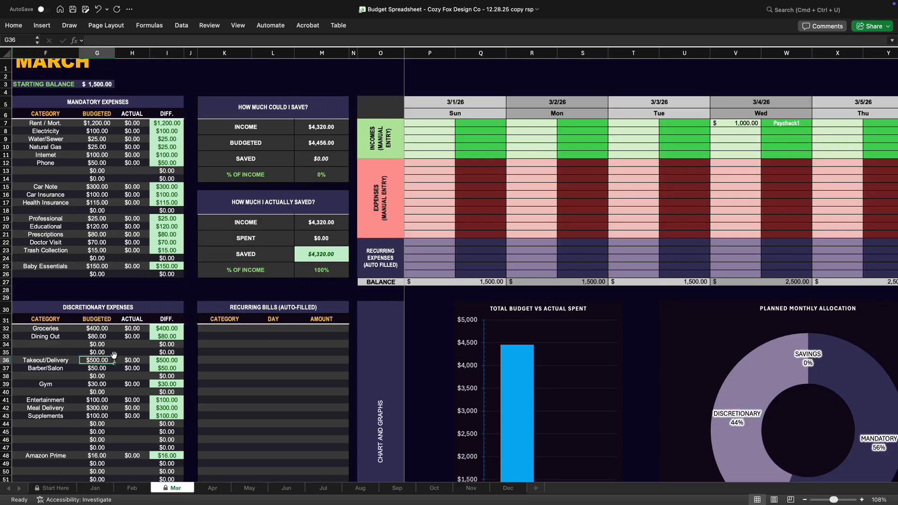
type("200")
key("Return")
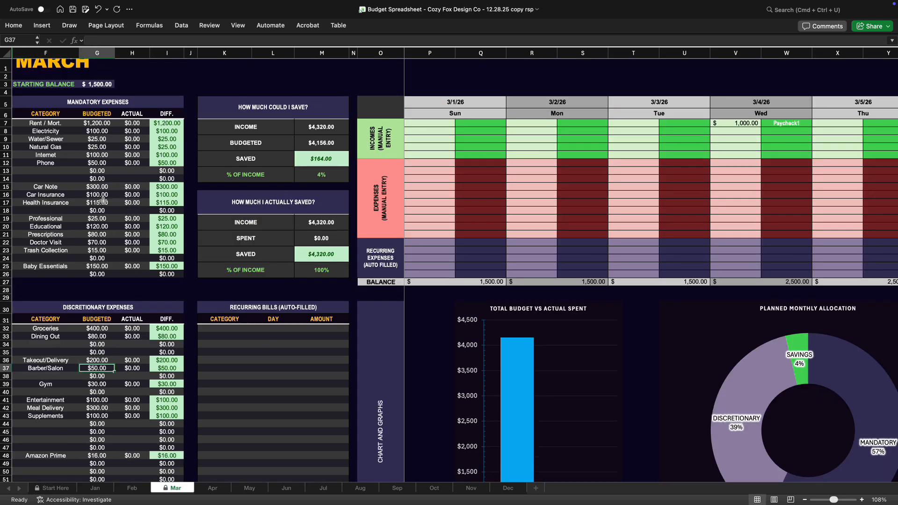
scroll(106, 260, "down", 3)
left_click(110, 449)
type("50")
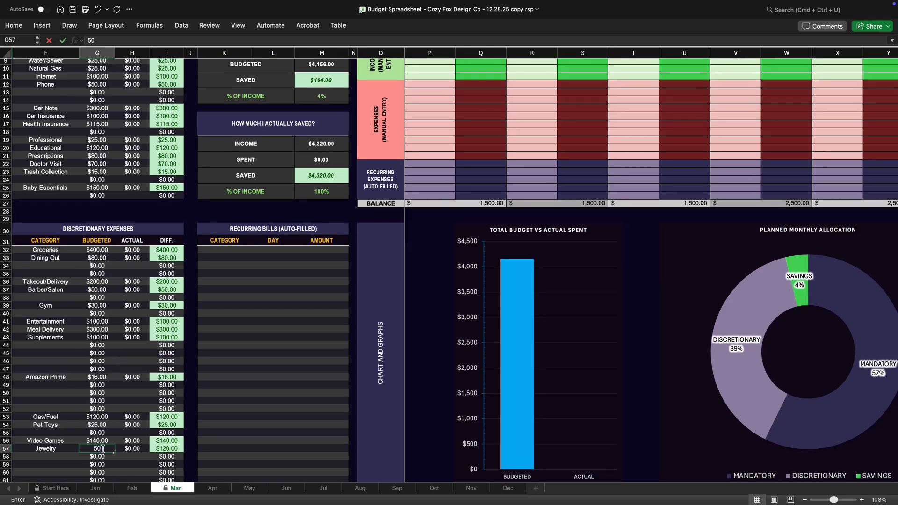
key("Return")
Clear the Meal Delivery category name and set its budgeted amount to 0
scroll(105, 453, "down", 1)
scroll(104, 452, "up", 2)
left_click(95, 349)
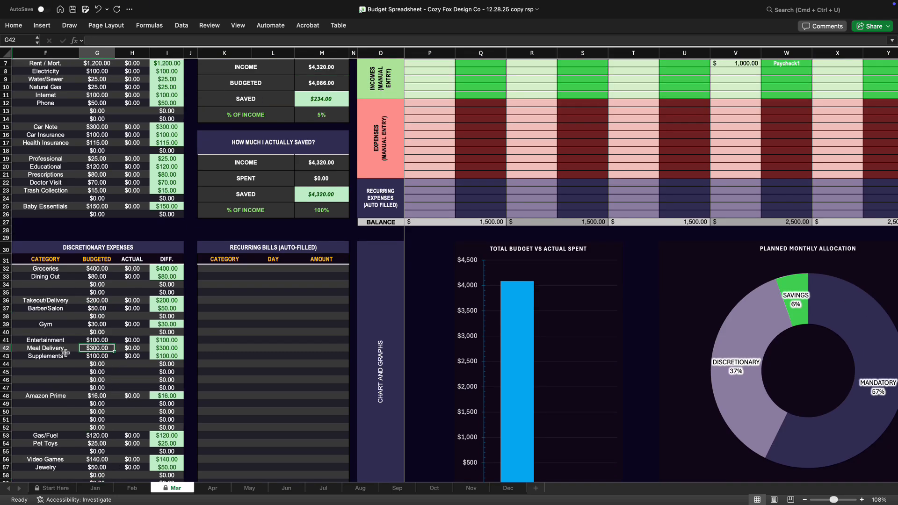
left_click(64, 350)
key("Delete")
left_click(109, 350)
type("0")
key("Return")
scroll(110, 365, "up", 2)
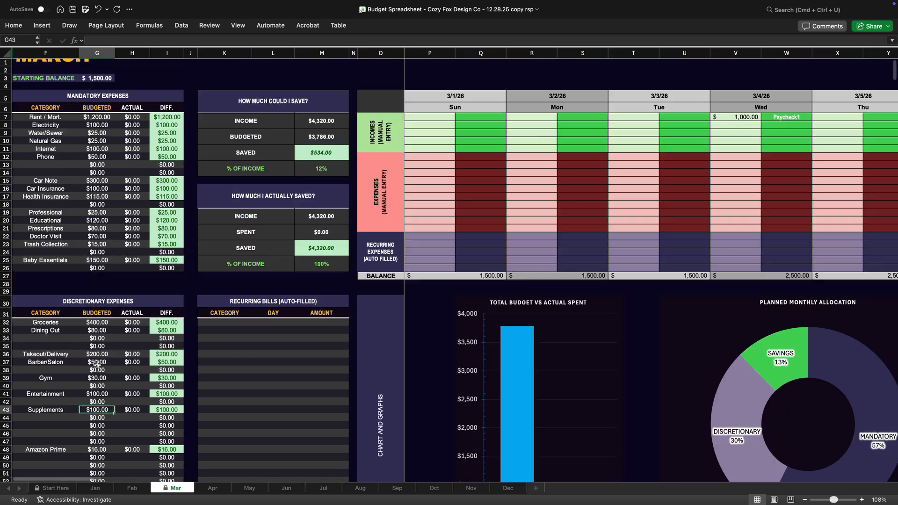
Reduce the budgeted amounts to 325 for Groceries and 25 for Barber/Salon
scroll(105, 435, "down", 1)
scroll(106, 435, "down", 1)
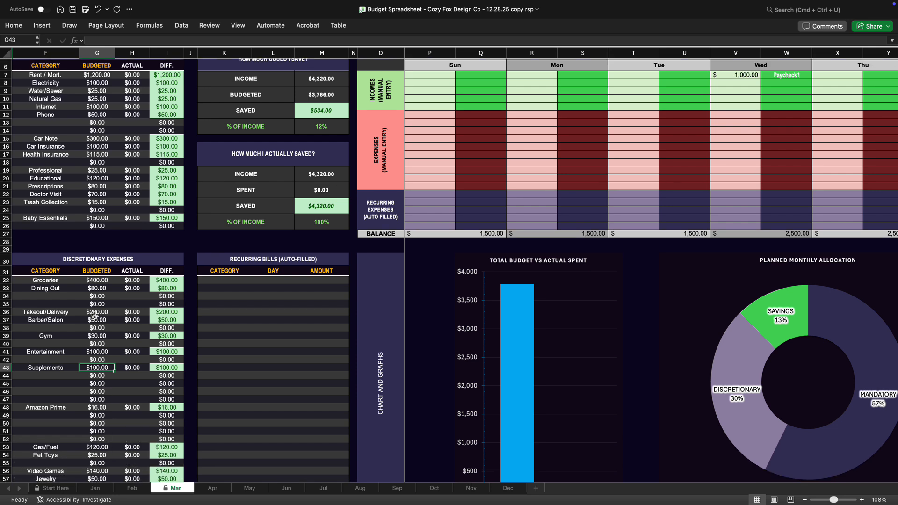
scroll(95, 315, "up", 3)
left_click(97, 281)
type("325")
key("Return")
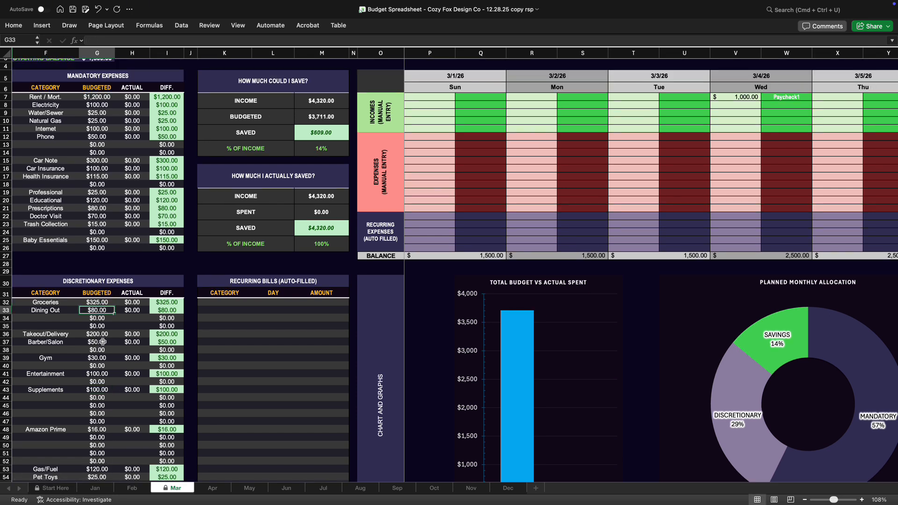
left_click(103, 342)
type("25")
key("Return")
scroll(252, 229, "up", 3)
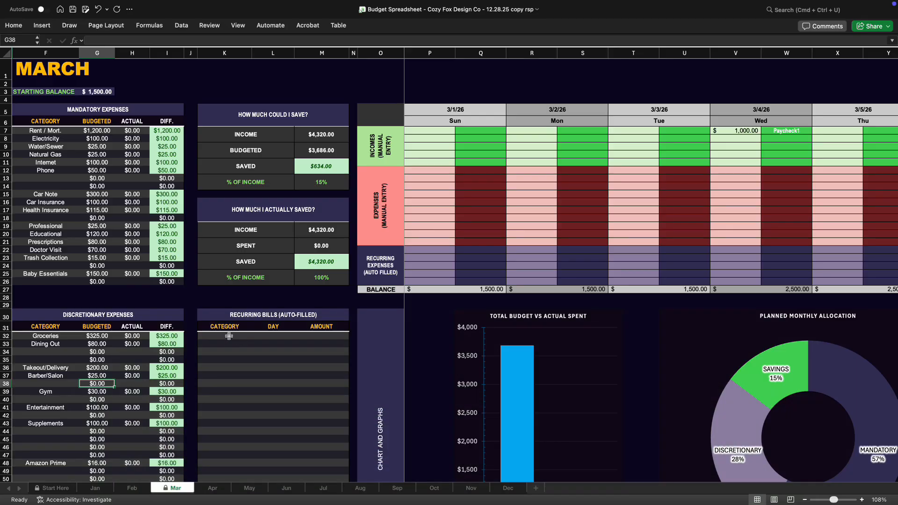
Add Electricity as the first recurring bill, due on day 5 with an amount of 100
left_click(225, 335)
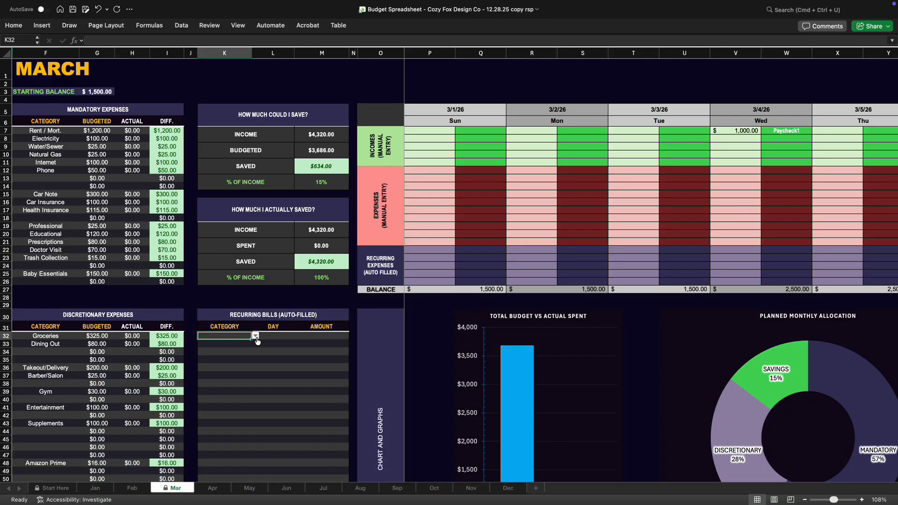
left_click(255, 335)
left_click(239, 352)
left_click(275, 336)
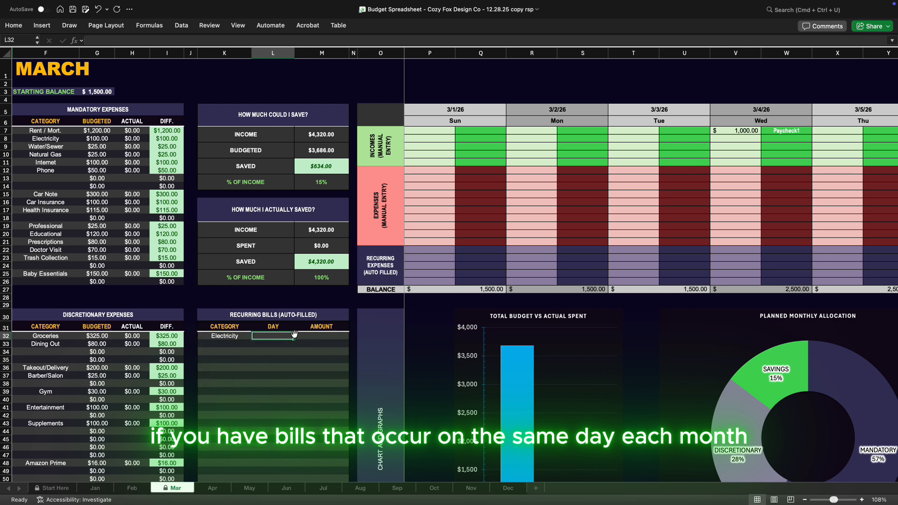
type("5")
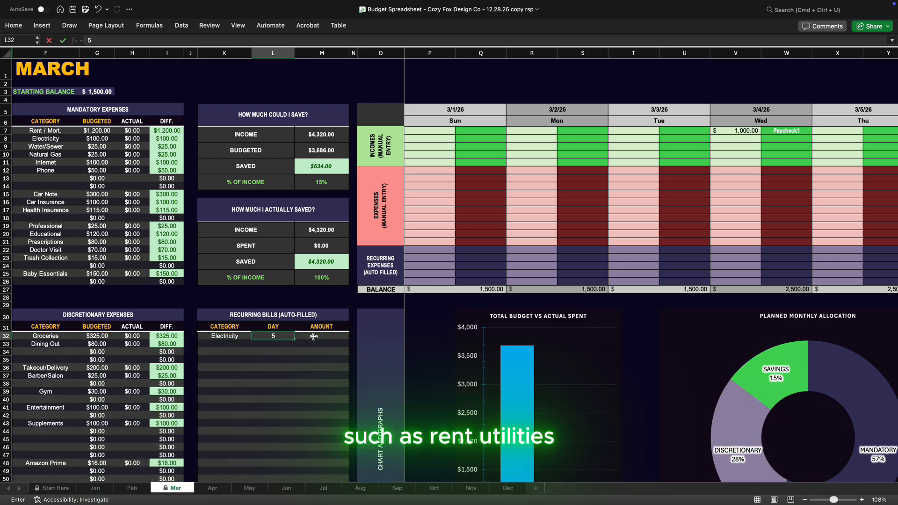
left_click(320, 336)
type("100")
key("Return")
Add a Rent / Mort. recurring bill on day 1 with an amount of 1200
left_click(225, 344)
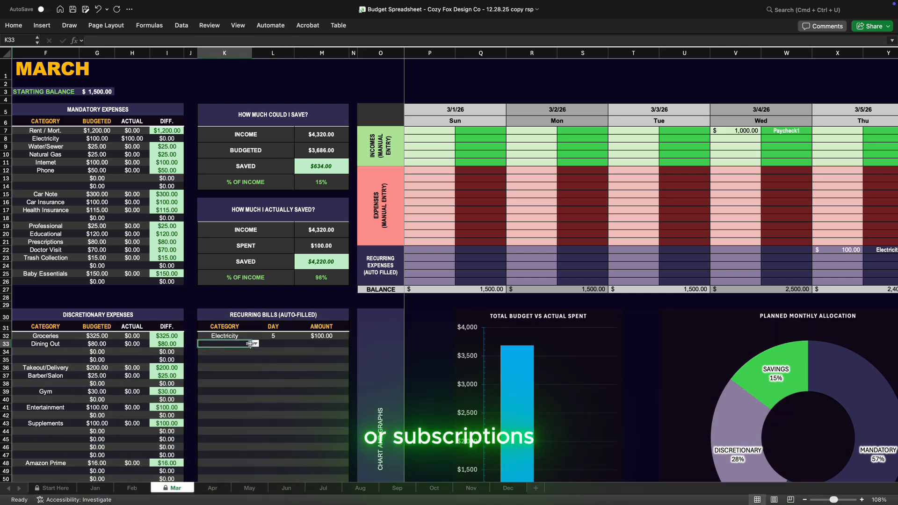
left_click(255, 343)
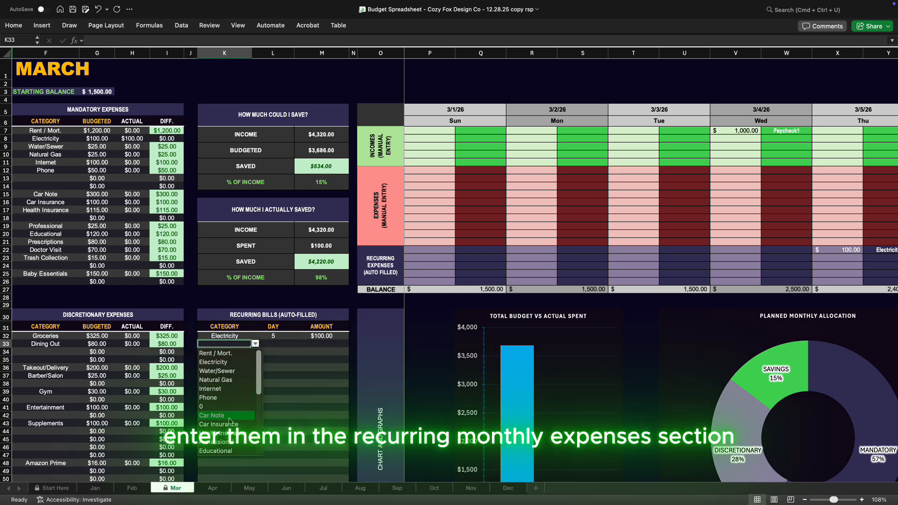
left_click(226, 353)
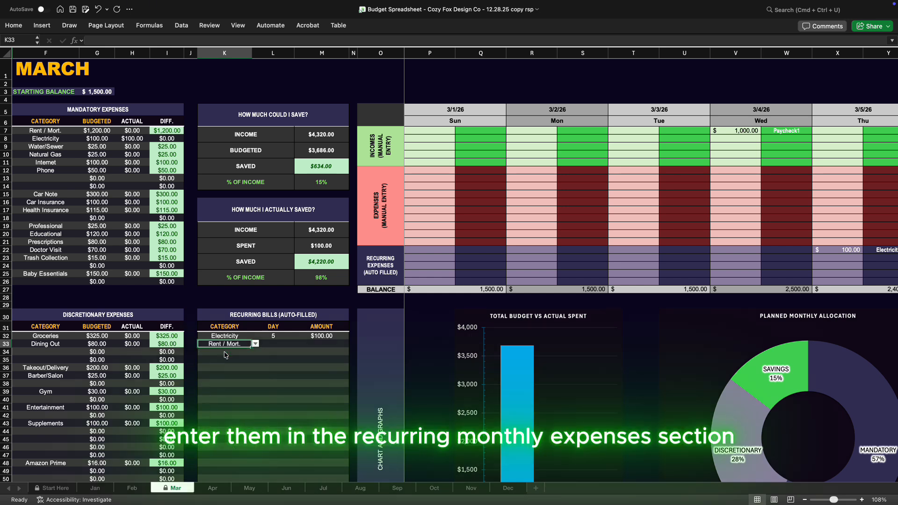
left_click(273, 344)
type("1")
left_click(319, 344)
type("1200")
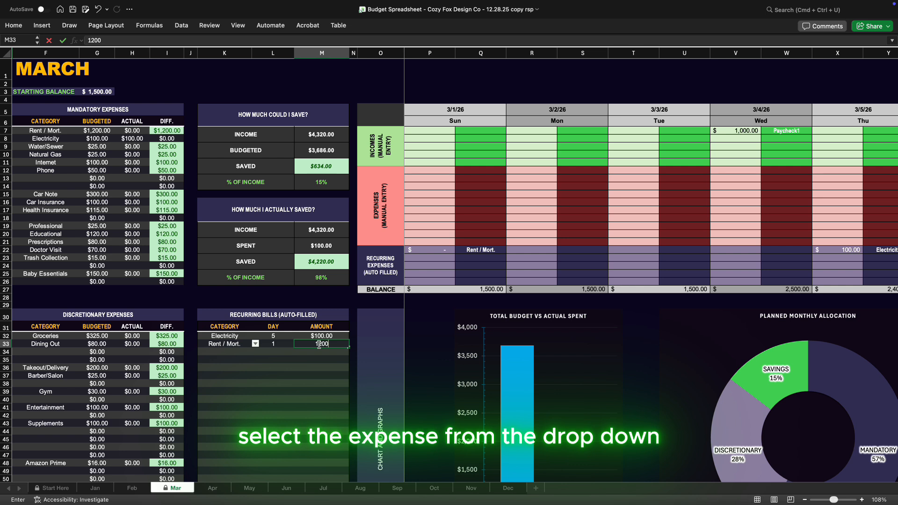
key("Return")
Add an Internet recurring bill on day 2 with an amount of 100
left_click(224, 351)
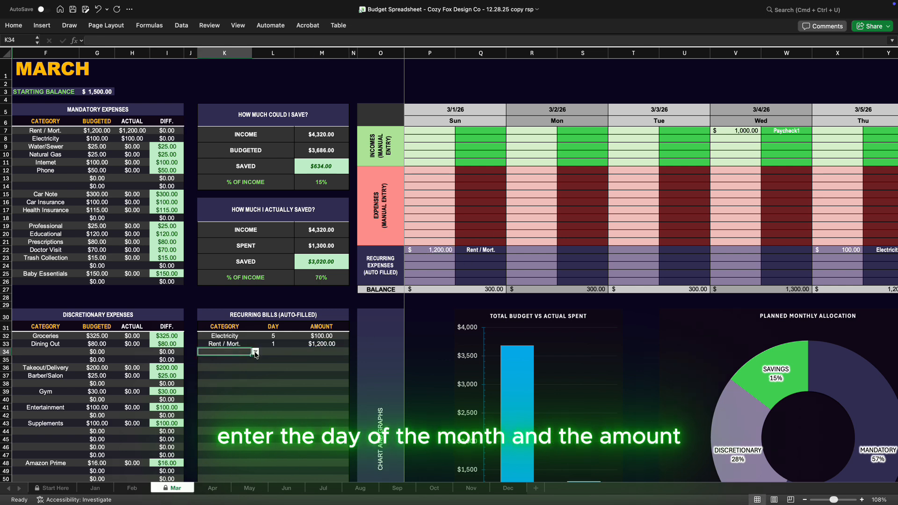
left_click(255, 352)
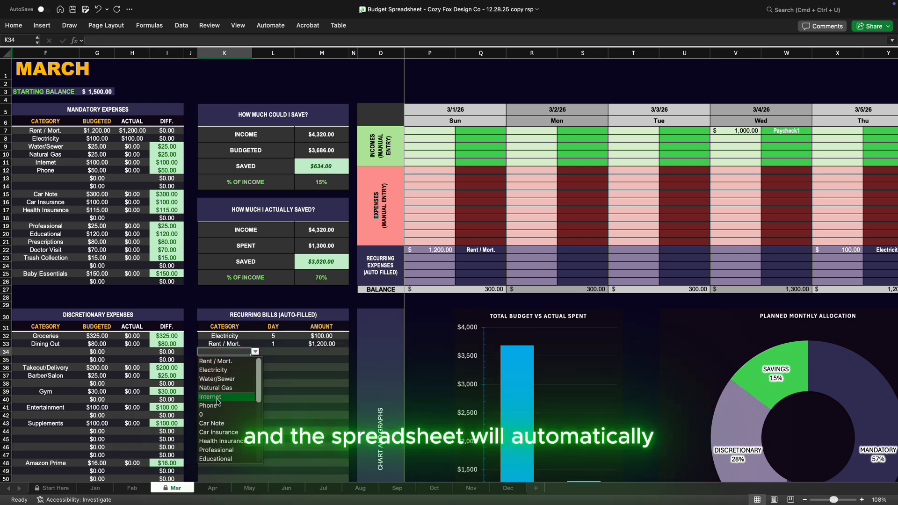
left_click(224, 395)
left_click(284, 351)
type("2")
left_click(319, 351)
type("100")
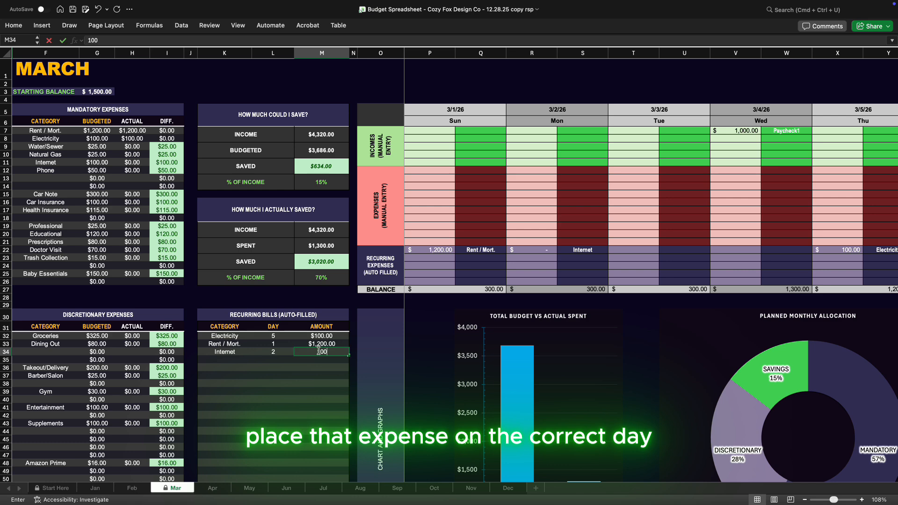
key("Return")
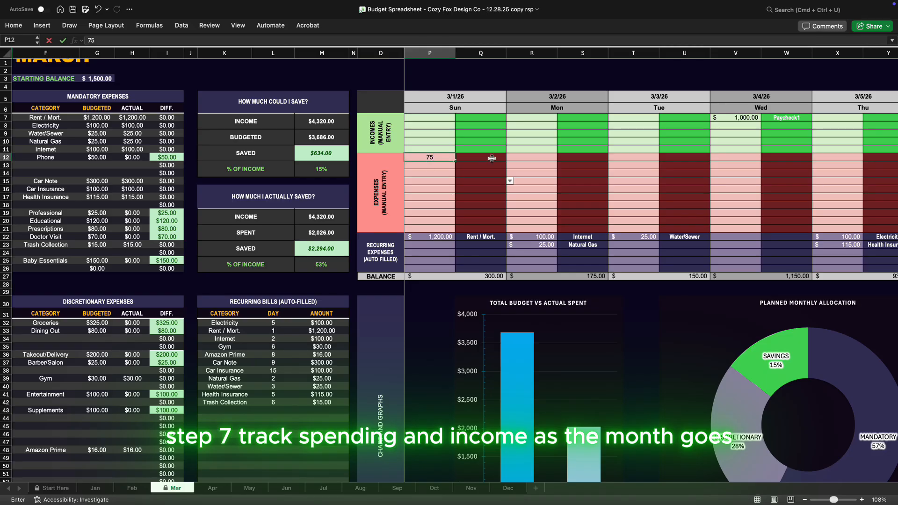
Assign the Baby Essentials category to the manual expense entered on 3/1/26
left_click(500, 157)
left_click(470, 276)
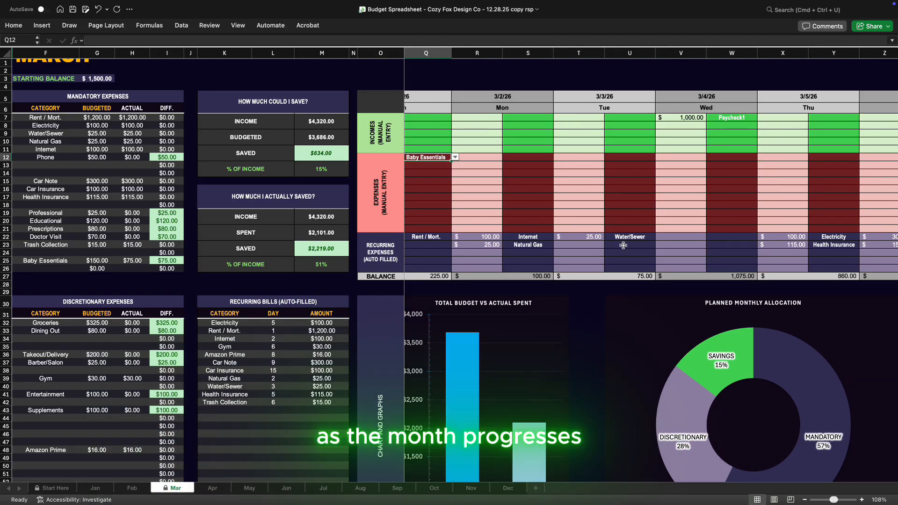
Enter two manual expenses on 3/4/26: 160 for Groceries and 80 for Educational
scroll(623, 246, "right", 3)
left_click(608, 157)
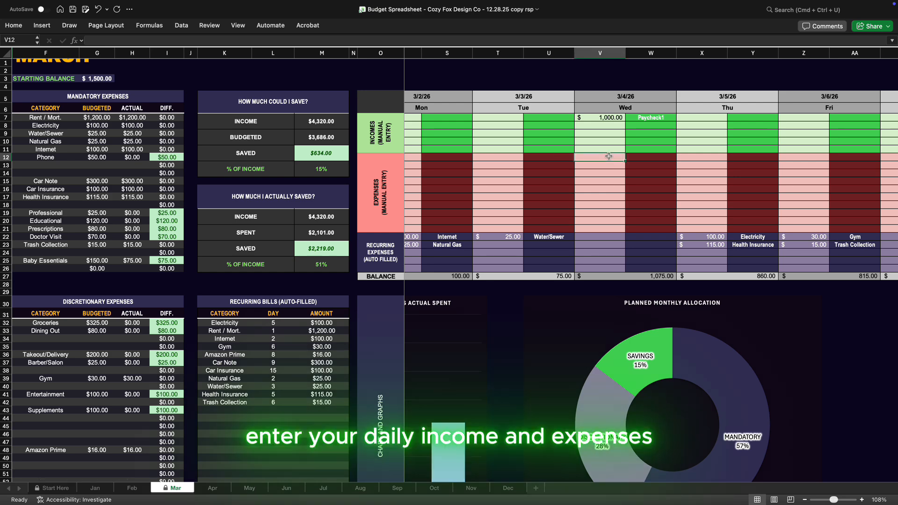
type("160")
key("Tab")
type("Groceries")
key("Return")
type("80")
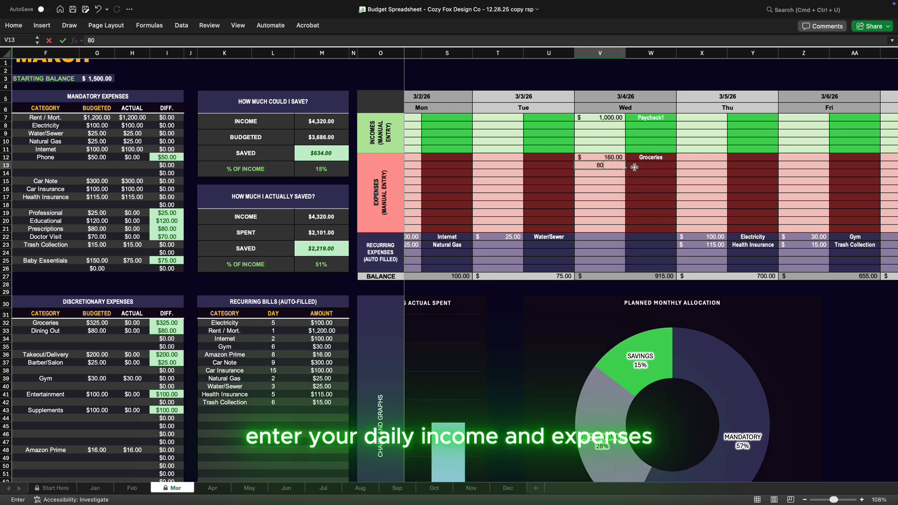
key("Tab")
type("Educational")
Enter a manual expense of 140 for Supplements on 3/6/26
scroll(608, 187, "right", 5)
left_click(560, 158)
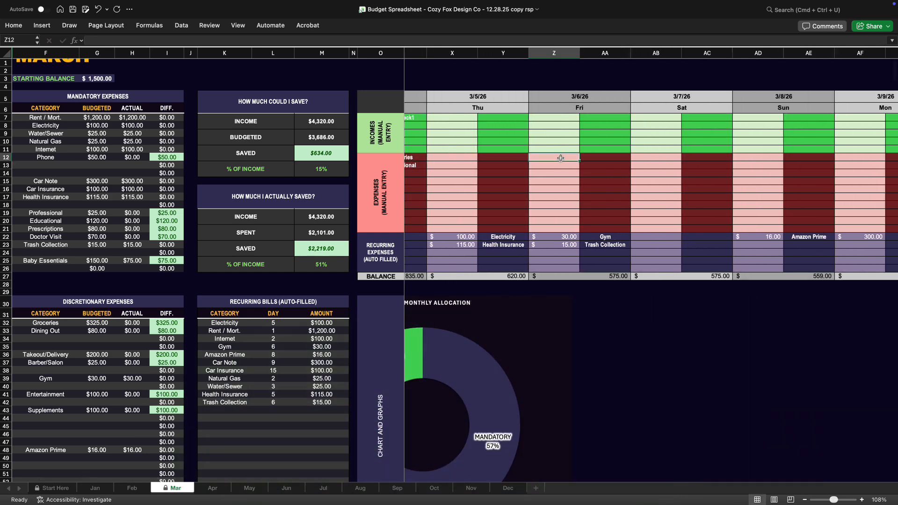
type("140")
key("Tab")
type("Supplements")
key("Return")
scroll(553, 178, "right", 3)
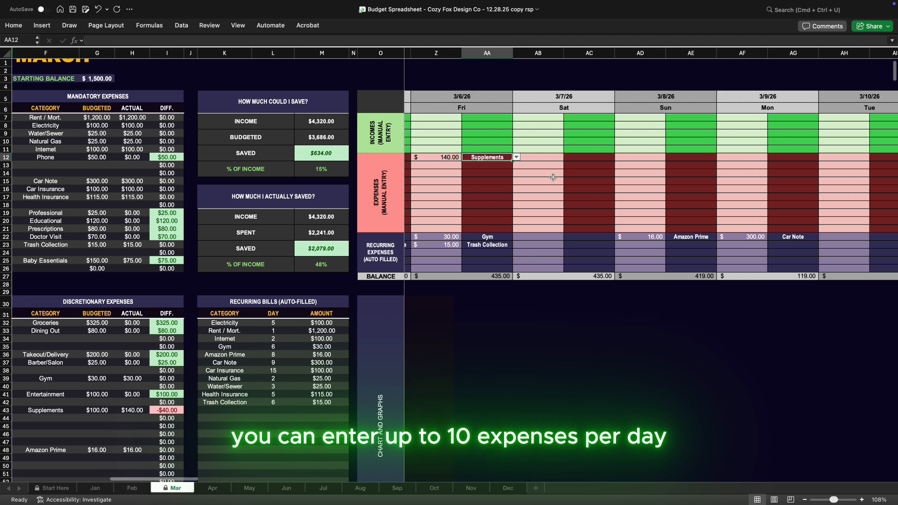
Enter a manual expense of 20 for Barber/Salon on 3/8/26
left_click(618, 158)
type("20")
key("Tab")
type("Barber/Salon")
key("Return")
Enter a manual expense of 35 for Takeout/Delivery on 3/10/26
scroll(654, 159, "right", 3)
left_click(688, 159)
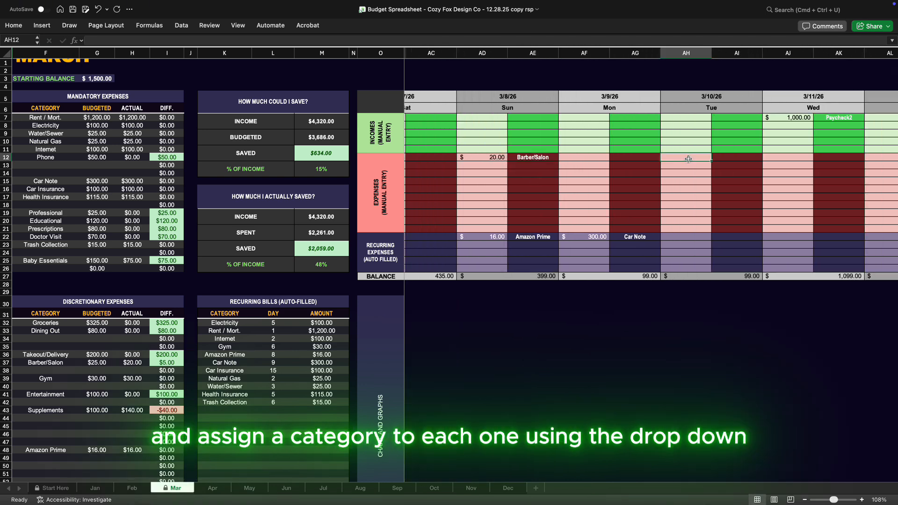
type("35")
left_click(728, 158)
left_click(767, 157)
type("Takeout/Delivery")
key("Return")
Enter two manual expenses on 3/11/26: 60 for Entertainment and 150 for Groceries
scroll(710, 247, "right", 2)
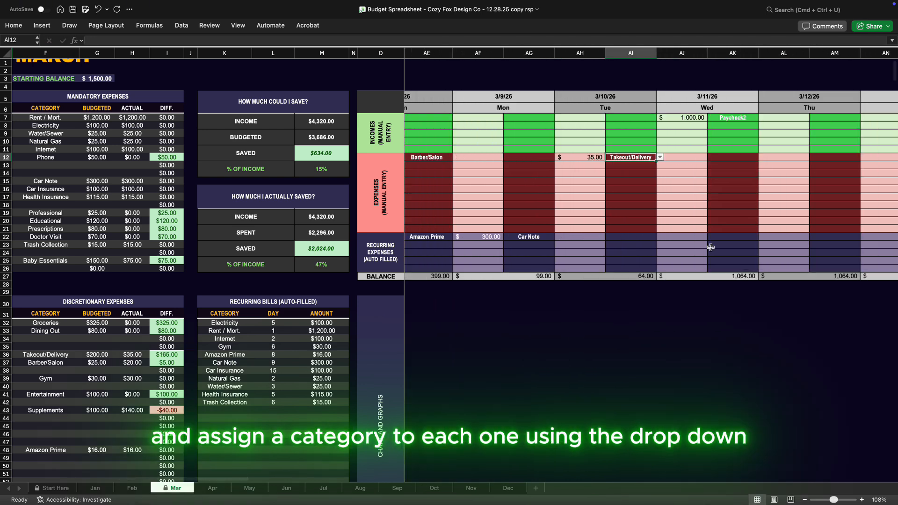
left_click(682, 159)
type("60")
key("Tab")
type("Entertainment")
key("Return")
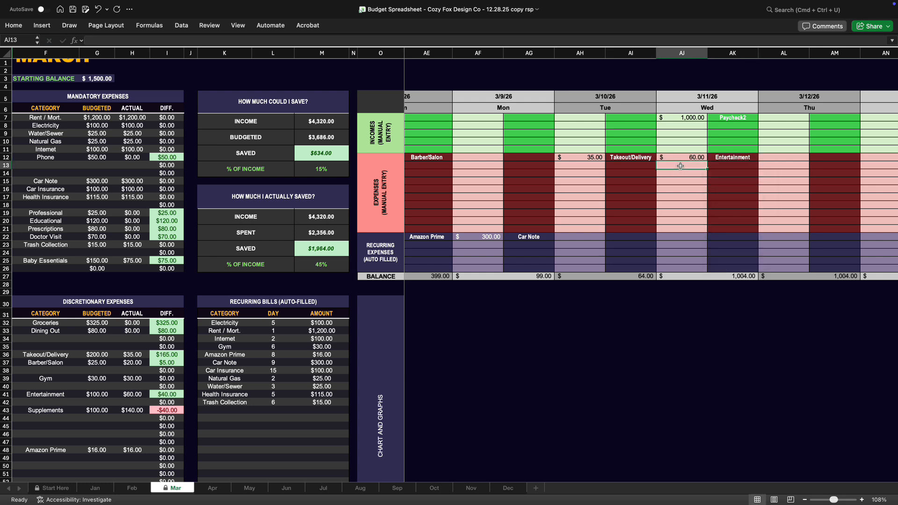
type("150")
key("Tab")
type("Groceries")
key("Return")
Enter a manual expense of 60 for Dining Out on 3/14/26
scroll(680, 187, "right", 3)
left_click(637, 159)
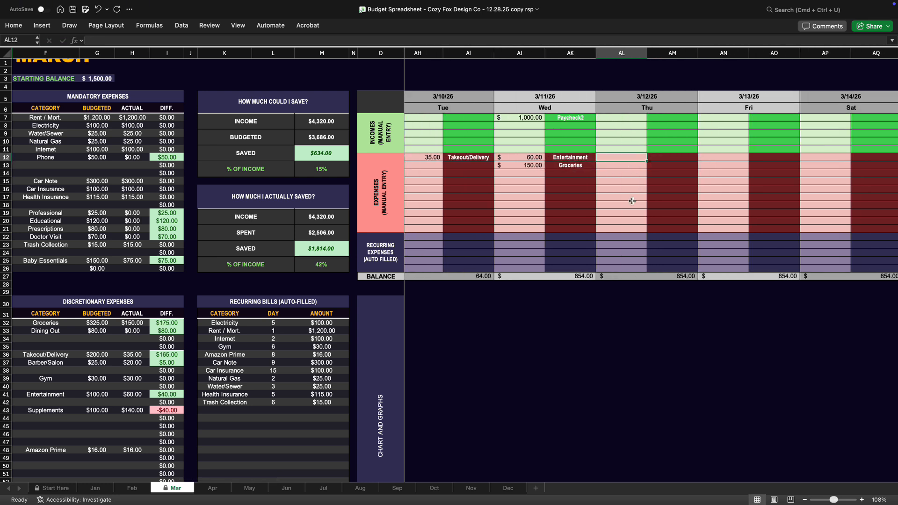
scroll(629, 199, "right", 5)
left_click(583, 158)
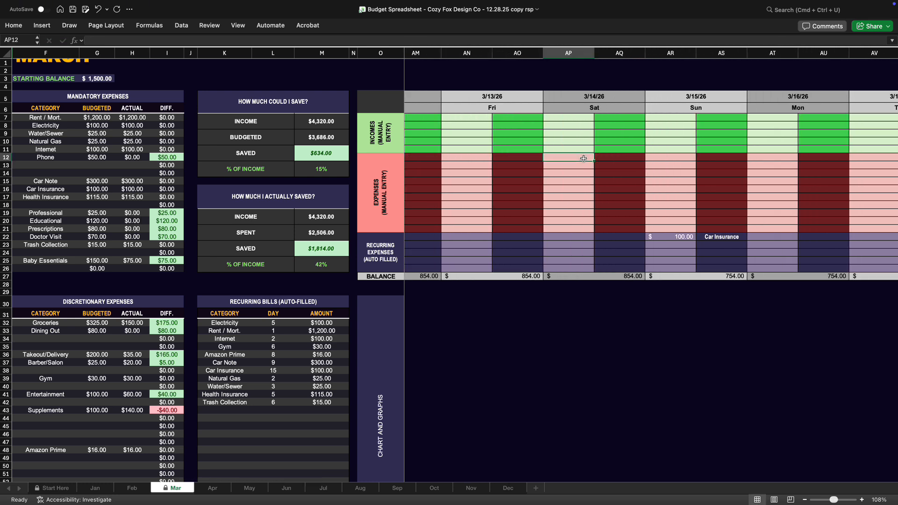
type("60")
key("Tab")
type("Dining Out")
key("Return")
Enter a manual expense of 70 for Doctor Visit on 3/16/26
left_click(771, 157)
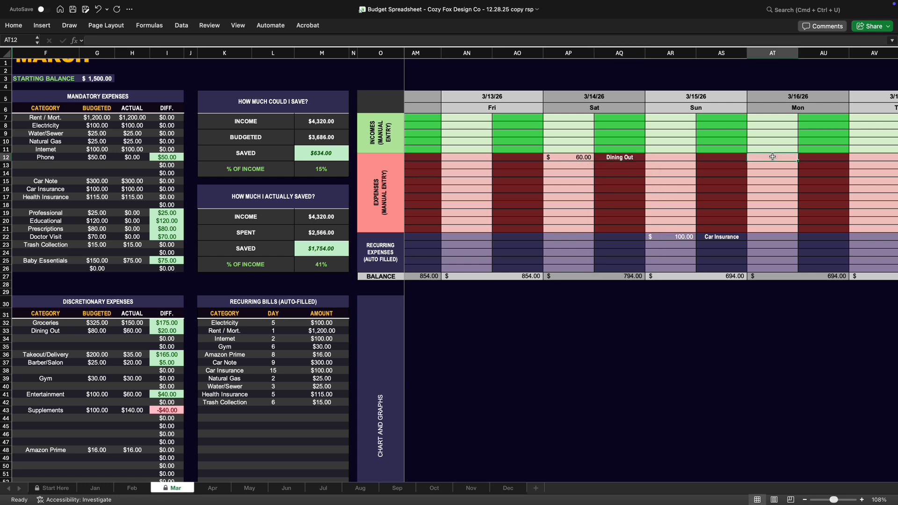
type("70")
key("Tab")
type("Doctor Visit")
key("Return")
Enter two manual expenses on 3/17/26, 35 and 40, both assigned to Takeout/Delivery
scroll(728, 223, "right", 6)
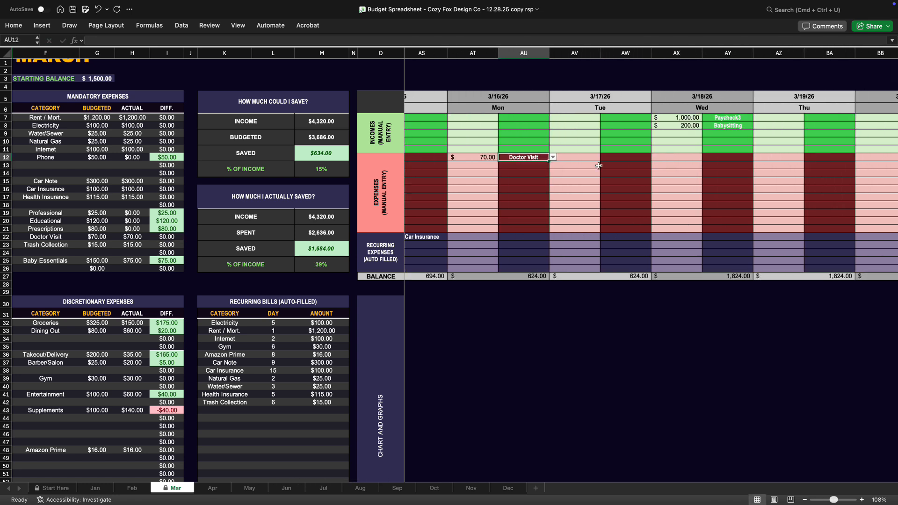
left_click(594, 159)
type("35")
key("Tab")
type("Takeout/Delivery")
key("Return")
type("40")
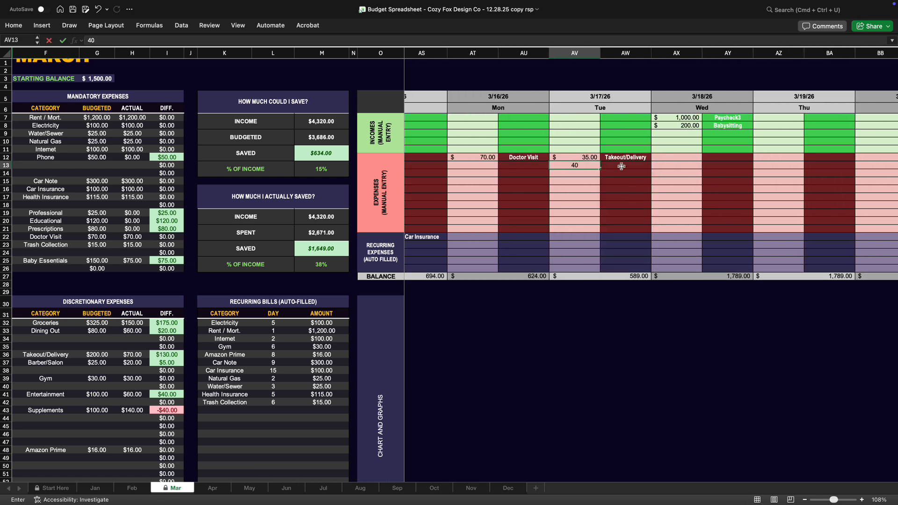
left_click(621, 166)
left_click(655, 165)
left_click(635, 204)
Enter a manual expense of 100 for Educational on 3/19/26
scroll(635, 205, "right", 3)
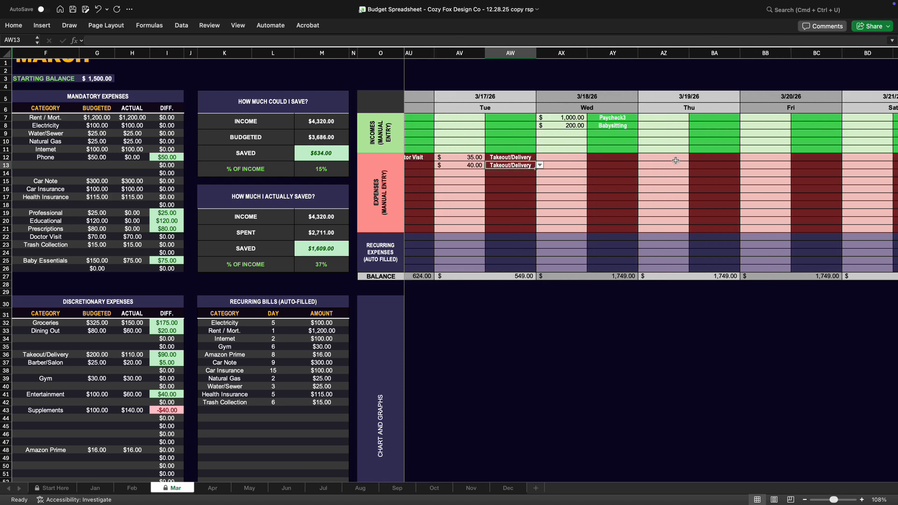
left_click(675, 160)
type("100")
key("Tab")
type("Educational")
Enter a manual expense of 100 for Prescriptions on 3/20/26
left_click(774, 158)
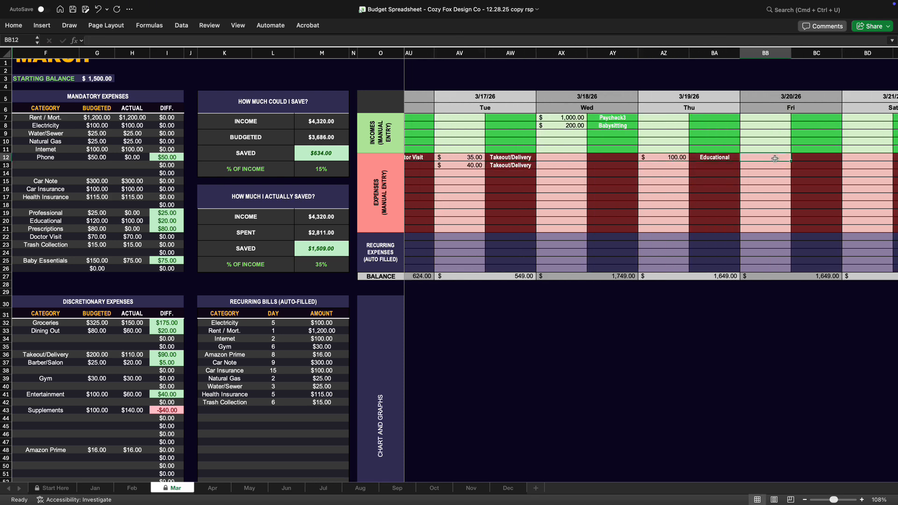
type("100")
left_click(814, 159)
left_click(846, 158)
left_click(808, 272)
Enter a manual expense of 80 for Gas/Fuel on 3/22/26
scroll(285, 349, "down", 5)
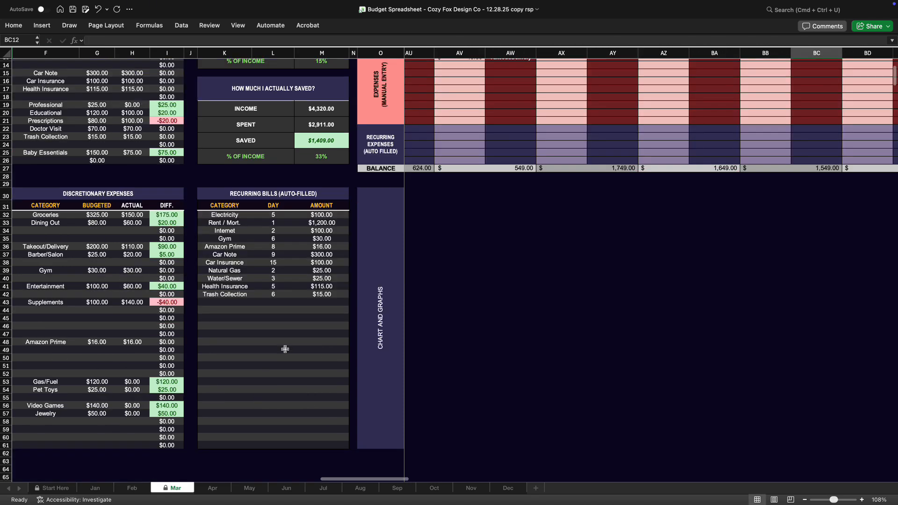
scroll(285, 350, "up", 5)
scroll(661, 174, "right", 7)
left_click(661, 173)
type("80")
left_click(706, 172)
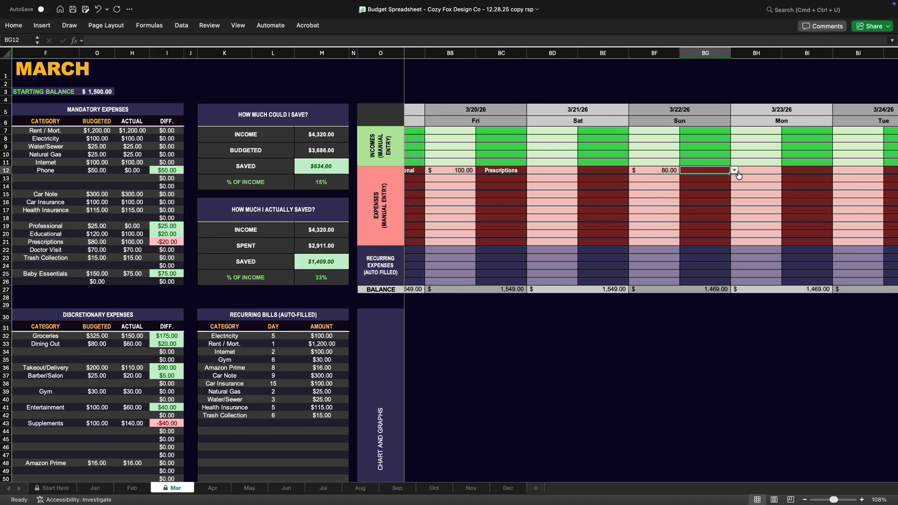
left_click(736, 172)
type("Gas/Fuel")
Add a second manual expense on 3/22/26: 250 for Jewelry
left_click(667, 179)
type("250")
left_click(707, 178)
left_click(735, 179)
type("Jewelry")
left_click(701, 188)
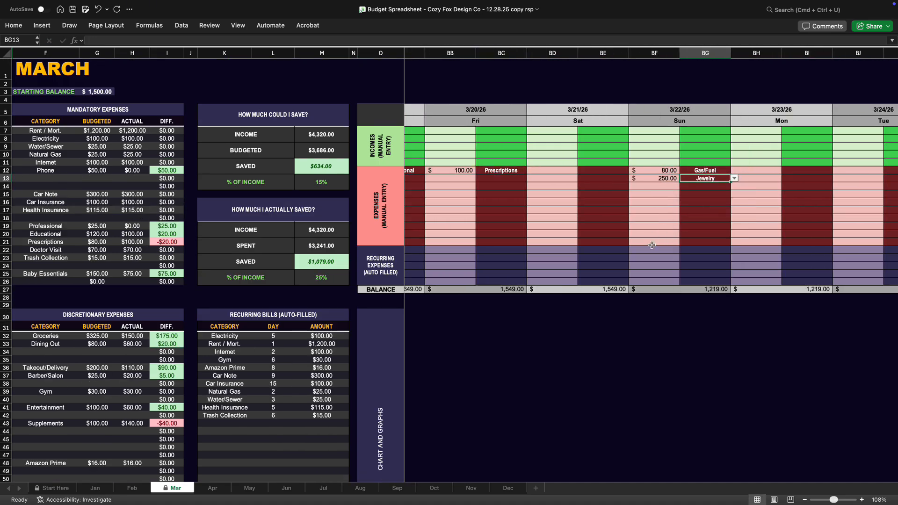
Enter a manual expense of 80 for Baby Essentials on 3/23/26
scroll(651, 245, "right", 2)
left_click(687, 172)
type("80")
left_click(734, 172)
left_click(764, 171)
left_click(719, 242)
Select the first empty category cell in the Recurring Bills table and check the discretionary budget differences
scroll(718, 242, "right", 2)
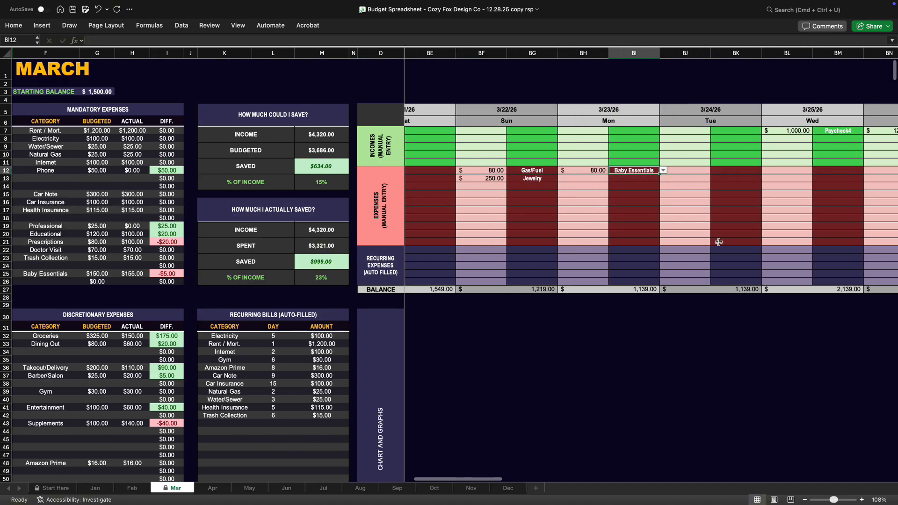
left_click(224, 424)
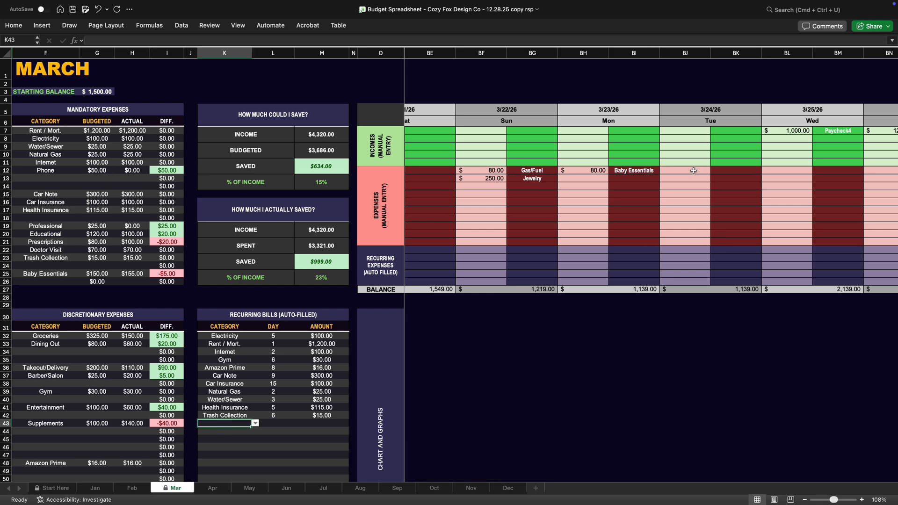
scroll(333, 397, "down", 3)
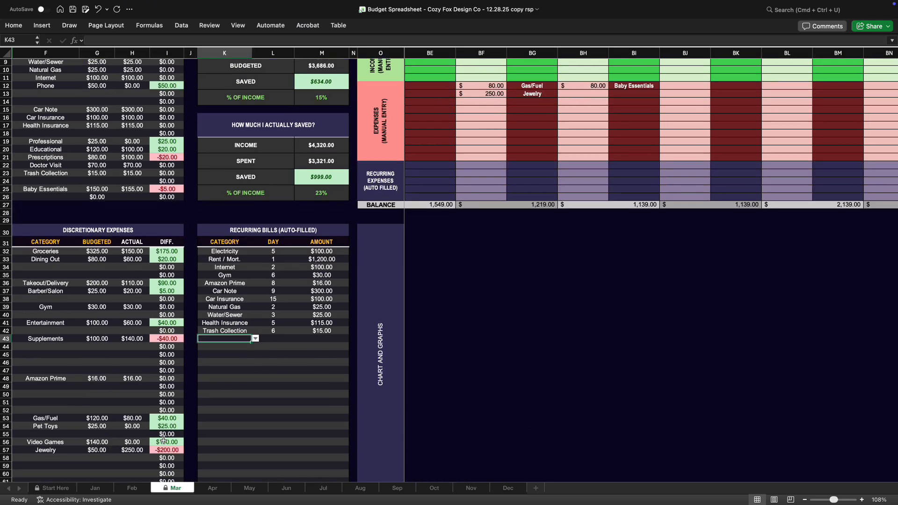
scroll(163, 439, "up", 3)
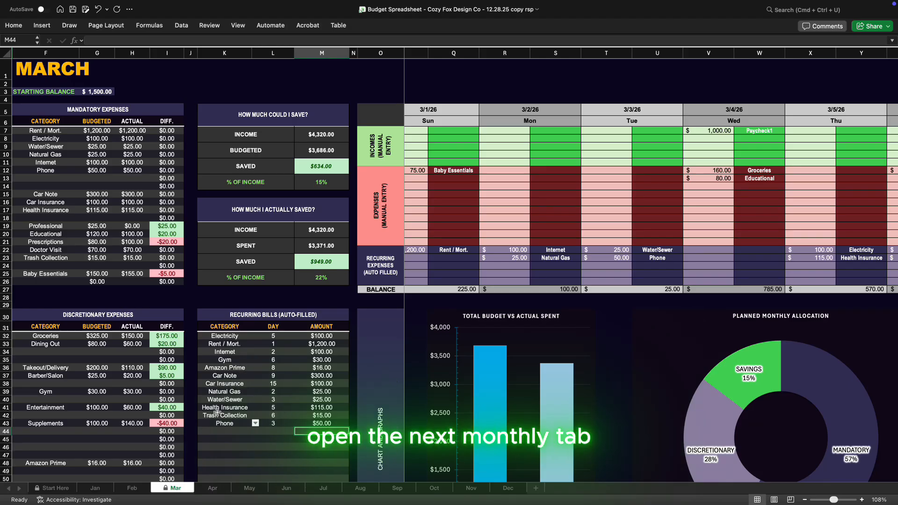
Open the April budget sheet and set its starting balance to 2,200
left_click(213, 488)
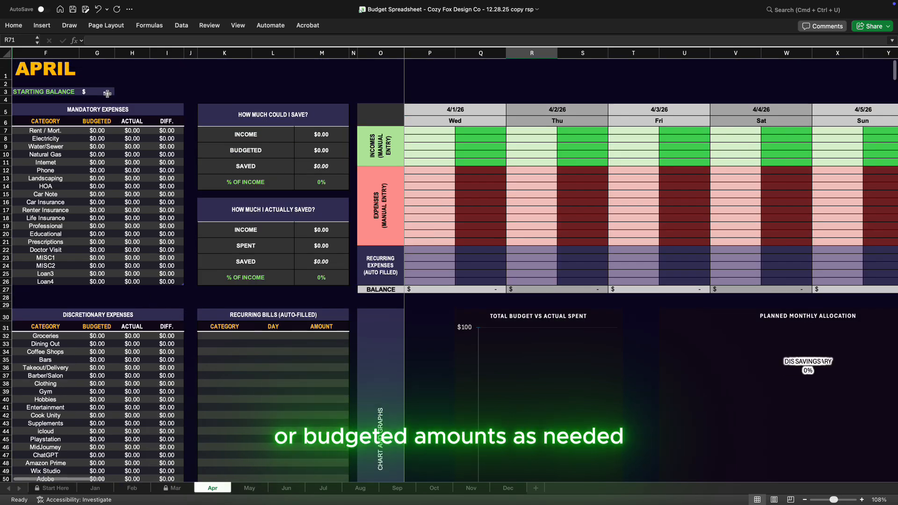
left_click(106, 93)
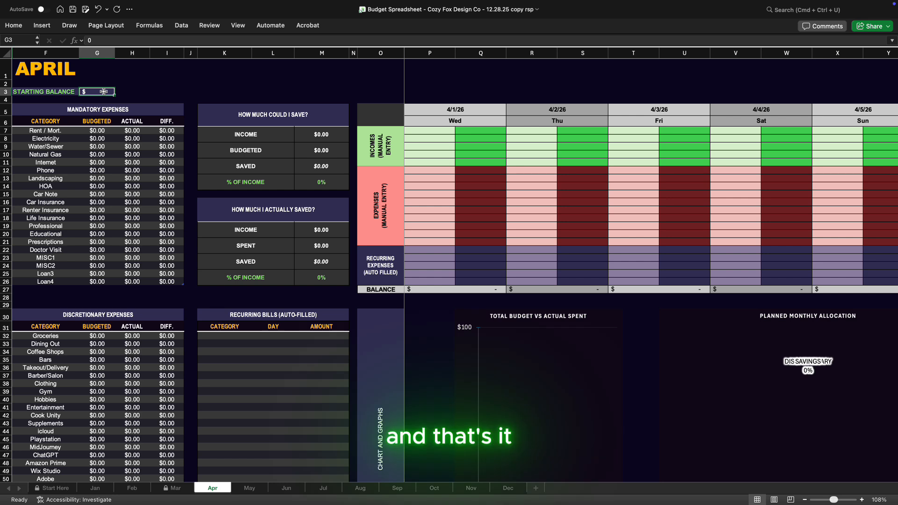
type("2,2")
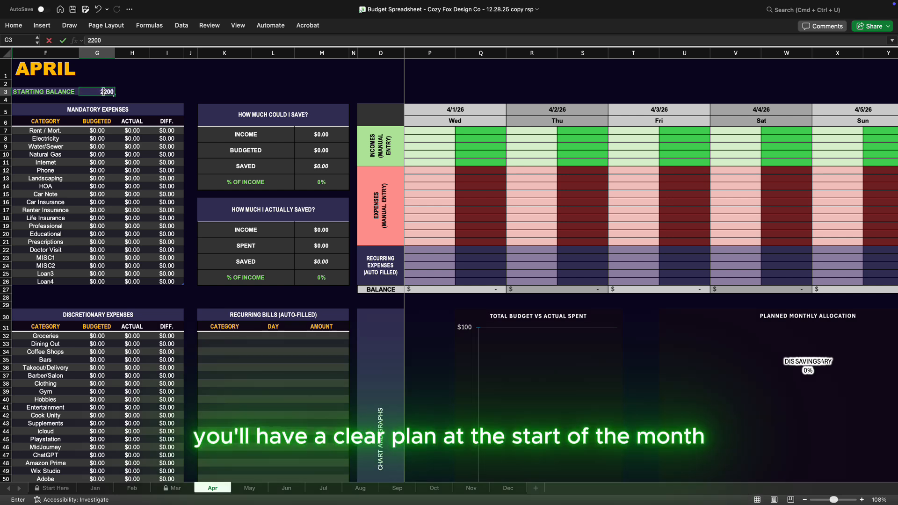
type("00")
key("Return")
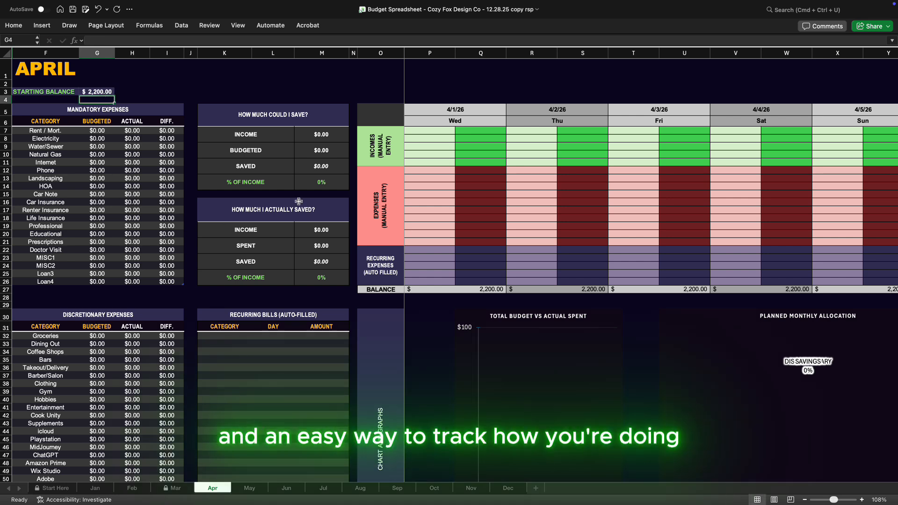